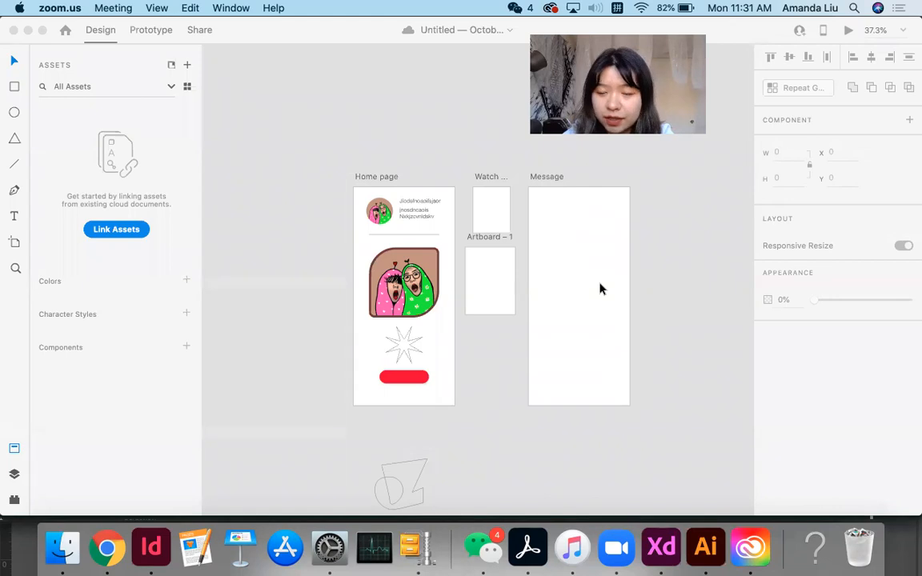
Switch the Home page artboard to landscape orientation and back to portrait.
{"action": "left_click", "coordinate": [382, 180]}
{"action": "left_click", "coordinate": [382, 180]}
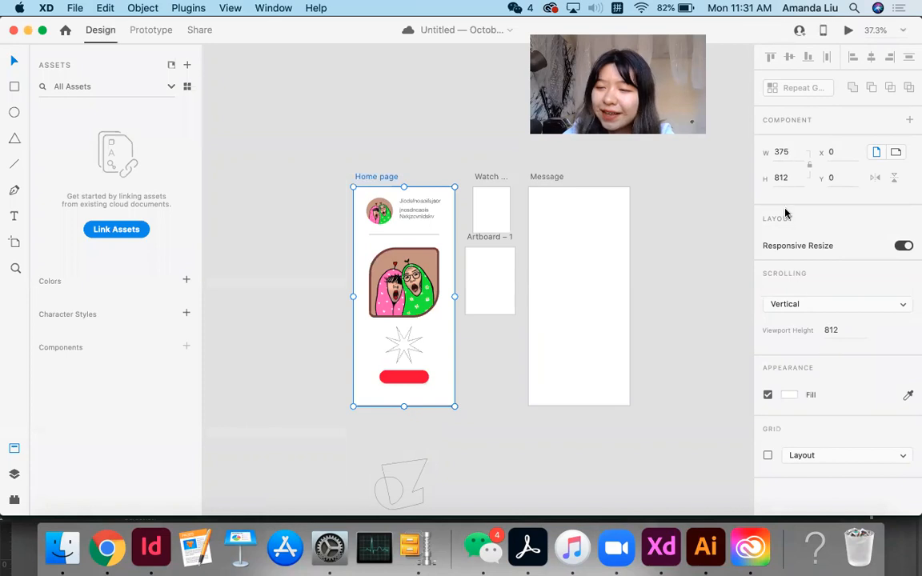
{"action": "left_click", "coordinate": [897, 153]}
{"action": "left_click", "coordinate": [874, 152]}
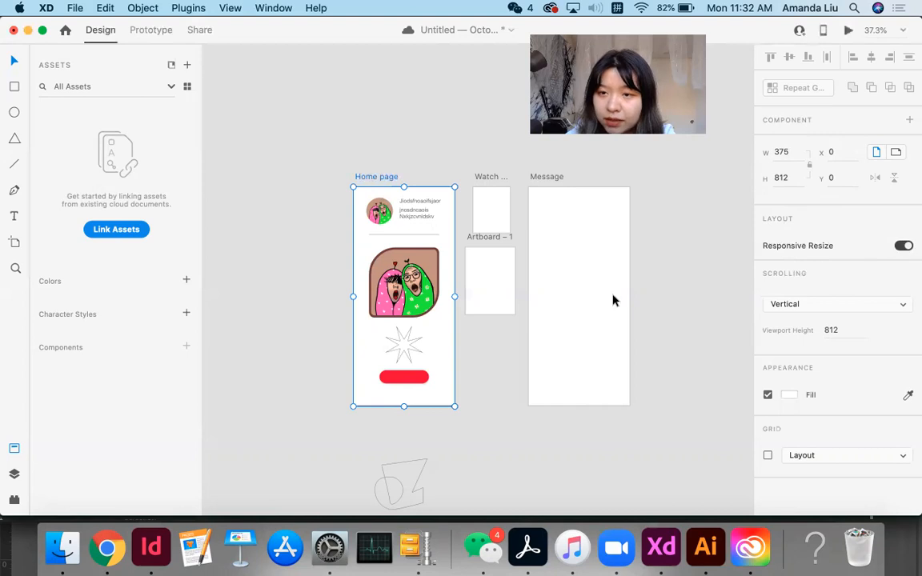
Widen the Home page artboard to 1409 from its left edge with Responsive Resize on, and check the stretched image and button.
{"action": "scroll", "coordinate": [492, 304], "scroll_direction": "down", "scroll_amount": 1}
{"action": "scroll", "coordinate": [492, 304], "scroll_direction": "left", "scroll_amount": 5}
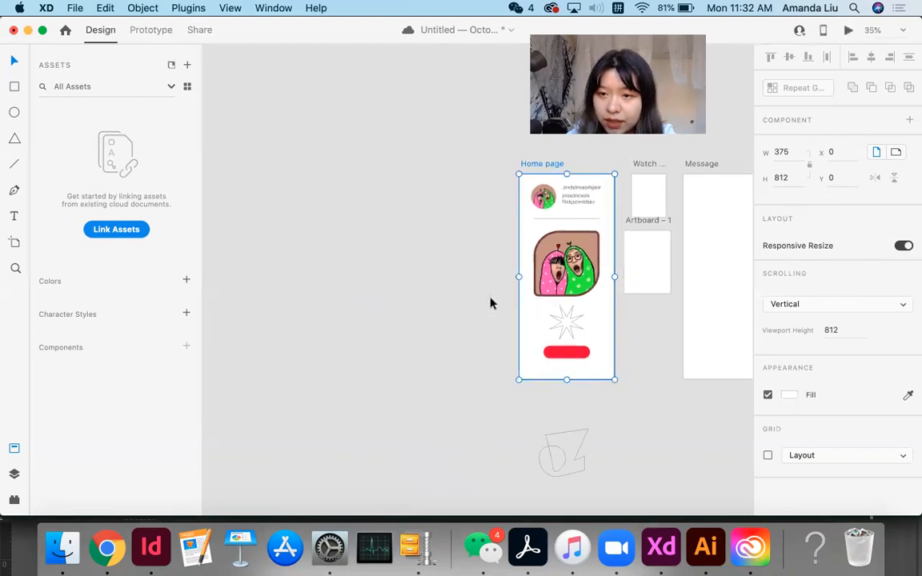
{"action": "scroll", "coordinate": [492, 304], "scroll_direction": "up", "scroll_amount": 1}
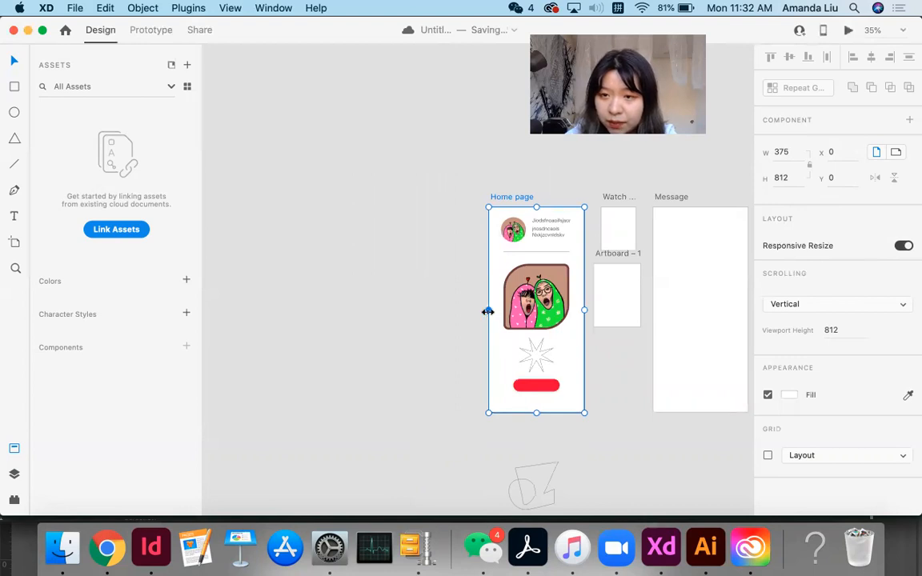
{"action": "left_click_drag", "start_coordinate": [487, 311], "coordinate": [228, 344]}
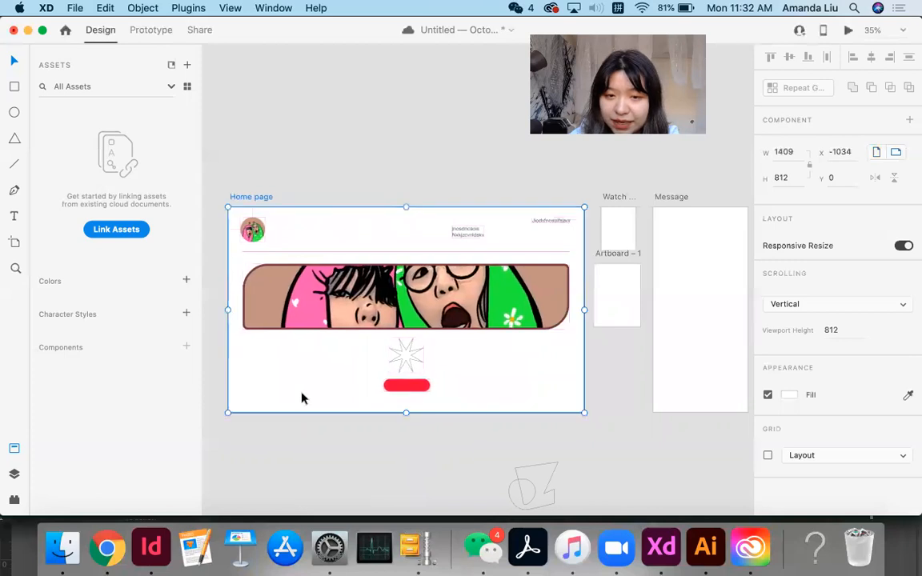
{"action": "scroll", "coordinate": [302, 396], "scroll_direction": "down", "scroll_amount": 2}
{"action": "scroll", "coordinate": [302, 397], "scroll_direction": "left", "scroll_amount": 2}
{"action": "left_click", "coordinate": [318, 423]}
{"action": "left_click", "coordinate": [522, 264]}
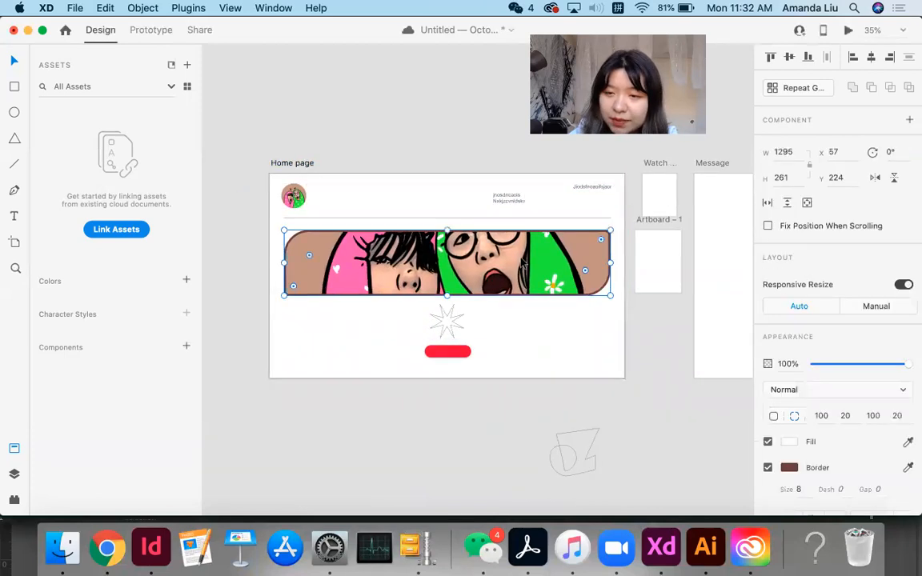
{"action": "left_click", "coordinate": [444, 351]}
{"action": "left_click", "coordinate": [415, 463]}
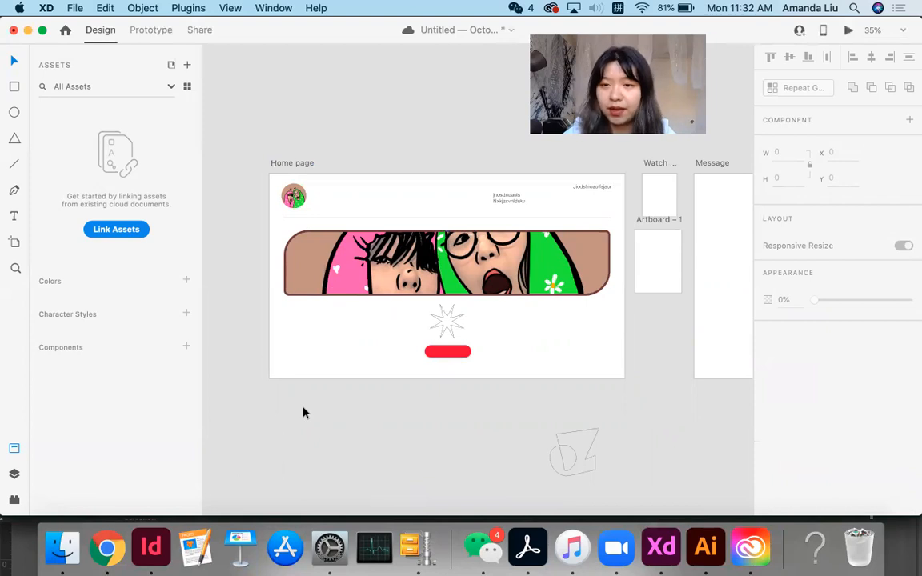
Undo the widening of the Home page artboard to 1409 and deselect it.
{"action": "key", "text": "super+z"}
{"action": "scroll", "coordinate": [349, 404], "scroll_direction": "right", "scroll_amount": 3}
{"action": "left_click", "coordinate": [352, 333]}
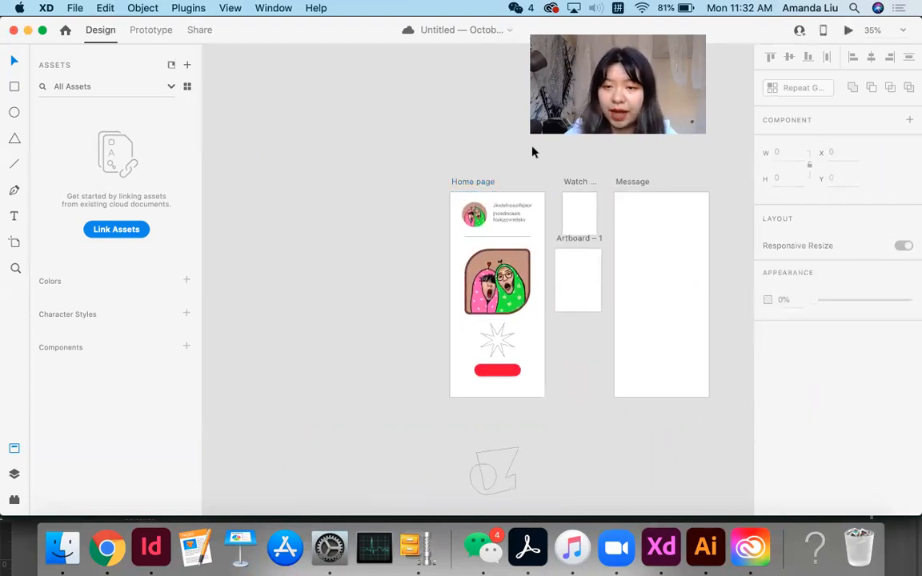
Right-align the two-line text beside the profile picture and move it to about X 196, Y 79.
{"action": "scroll", "coordinate": [530, 150], "scroll_direction": "up", "scroll_amount": 2}
{"action": "scroll", "coordinate": [511, 237], "scroll_direction": "up", "scroll_amount": 2}
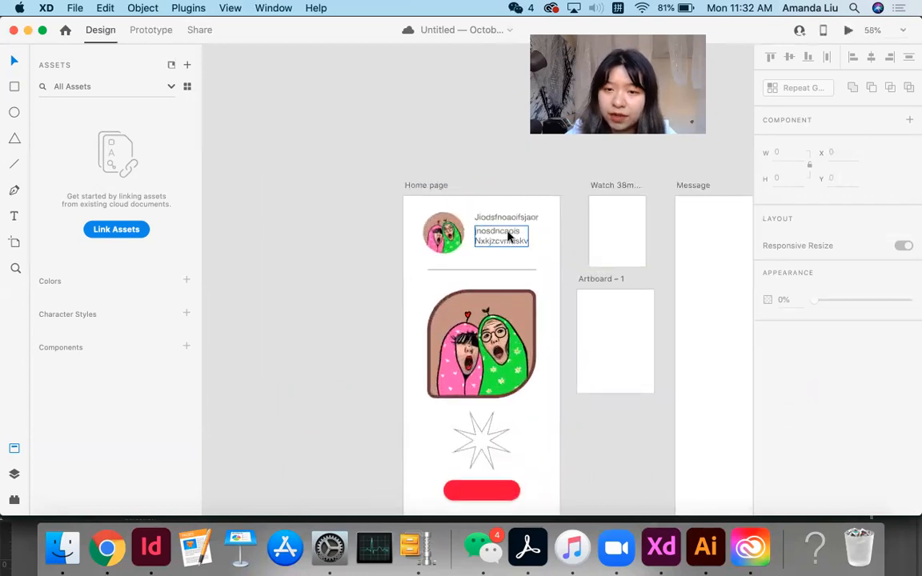
{"action": "scroll", "coordinate": [508, 233], "scroll_direction": "up", "scroll_amount": 5}
{"action": "left_click", "coordinate": [503, 214]}
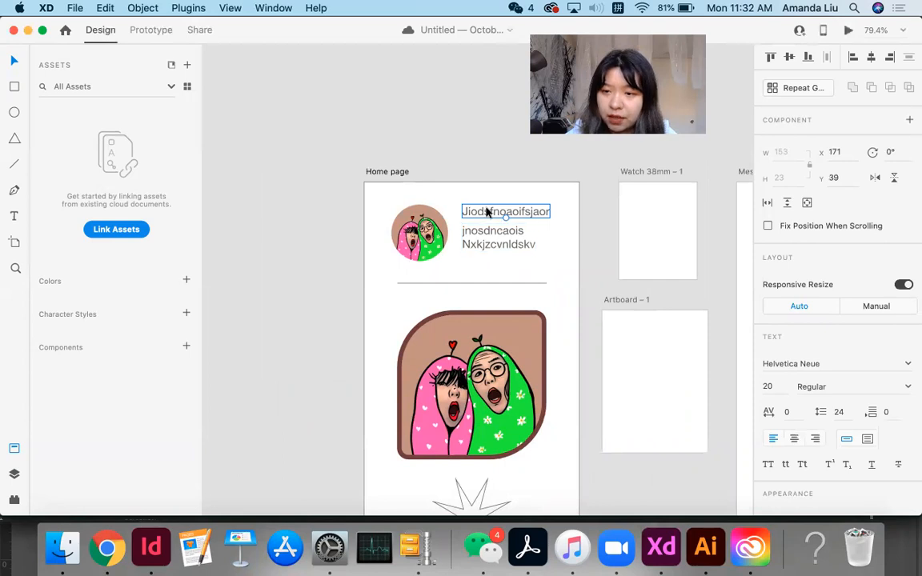
{"action": "left_click", "coordinate": [471, 235]}
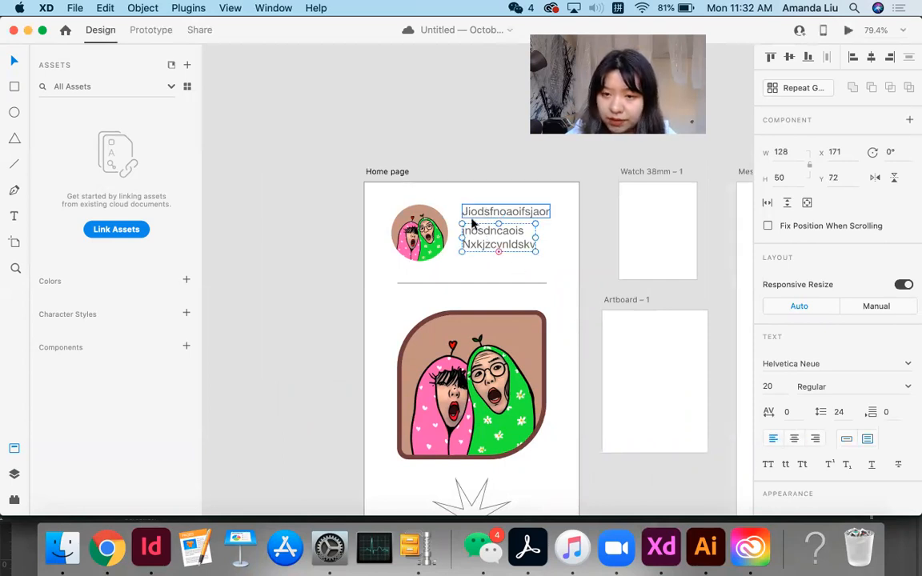
{"action": "left_click", "coordinate": [815, 439]}
{"action": "left_click_drag", "start_coordinate": [504, 237], "coordinate": [521, 245]}
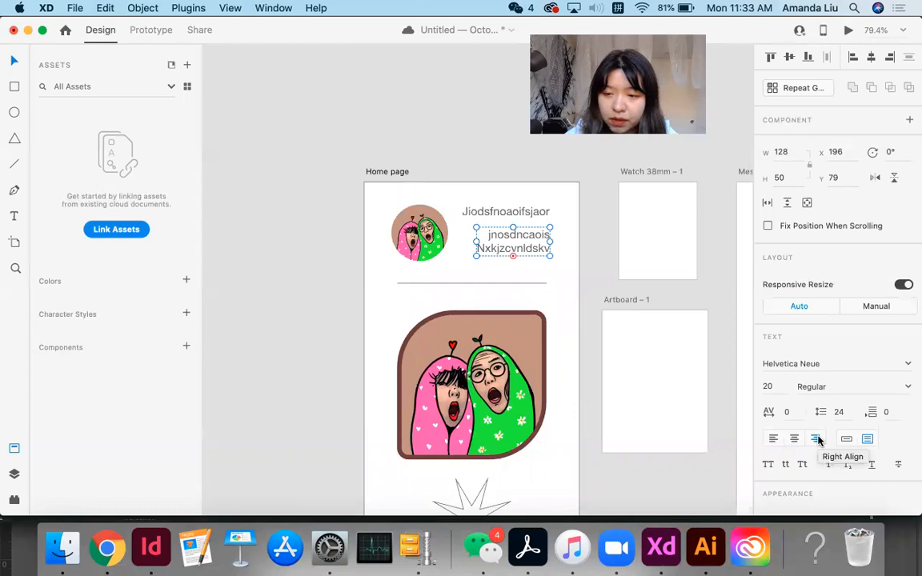
Move the single-line heading above that text to X 169, Y 39, lining up their right edges.
{"action": "left_click_drag", "start_coordinate": [534, 212], "coordinate": [537, 213]}
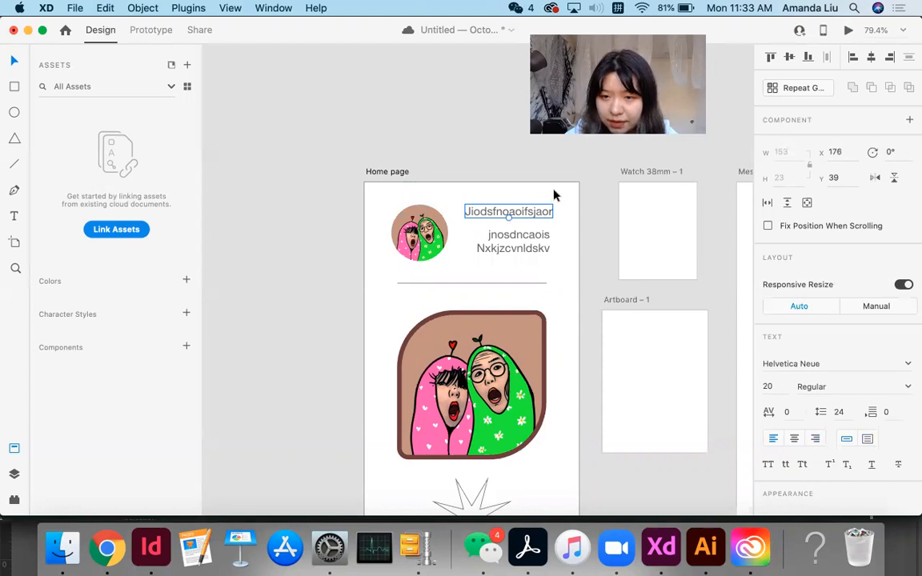
{"action": "mouse_move", "coordinate": [542, 230]}
{"action": "left_mouse_down"}
{"action": "mouse_move", "coordinate": [543, 239]}
{"action": "mouse_move", "coordinate": [536, 213]}
{"action": "left_mouse_up"}
{"action": "scroll", "coordinate": [535, 267], "scroll_direction": "down", "scroll_amount": 2}
{"action": "scroll", "coordinate": [536, 270], "scroll_direction": "down", "scroll_amount": 3}
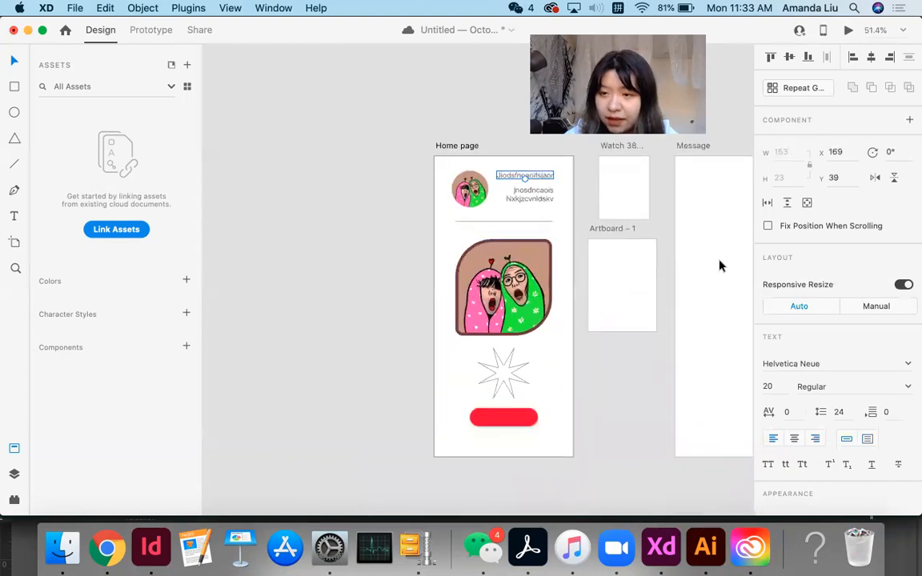
Widen the Home page artboard to 753 from its left edge with Responsive Resize on.
{"action": "left_click", "coordinate": [457, 147]}
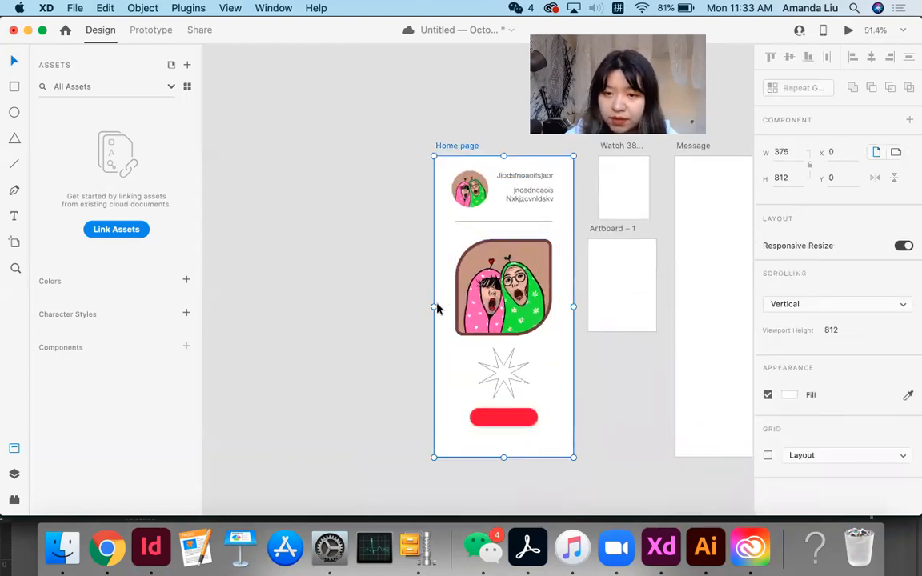
{"action": "mouse_move", "coordinate": [426, 305]}
{"action": "left_mouse_down"}
{"action": "mouse_move", "coordinate": [294, 305]}
{"action": "mouse_move", "coordinate": [231, 292]}
{"action": "mouse_move", "coordinate": [259, 296]}
{"action": "mouse_move", "coordinate": [213, 300]}
{"action": "mouse_move", "coordinate": [354, 320]}
{"action": "mouse_move", "coordinate": [247, 324]}
{"action": "mouse_move", "coordinate": [433, 314]}
{"action": "left_mouse_up"}
{"action": "left_click", "coordinate": [513, 424]}
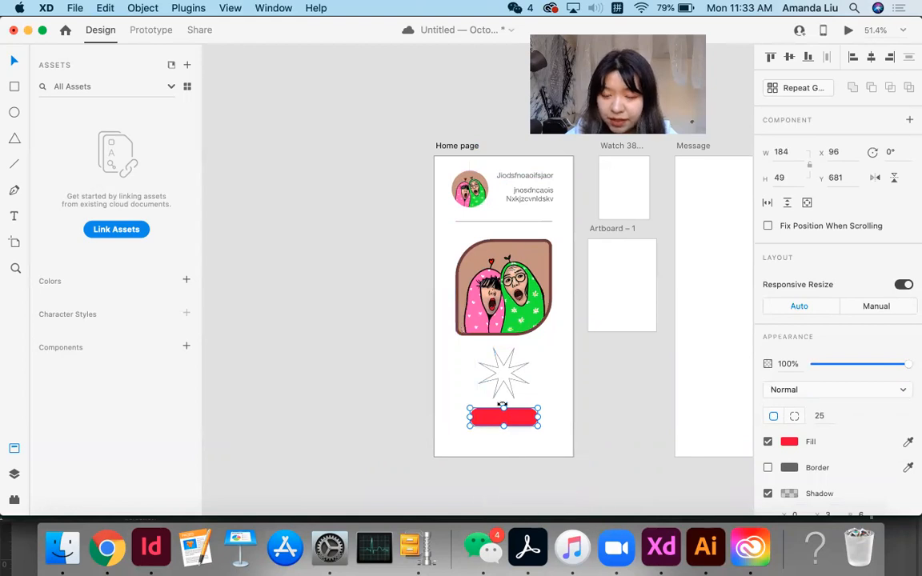
{"action": "left_click", "coordinate": [492, 296]}
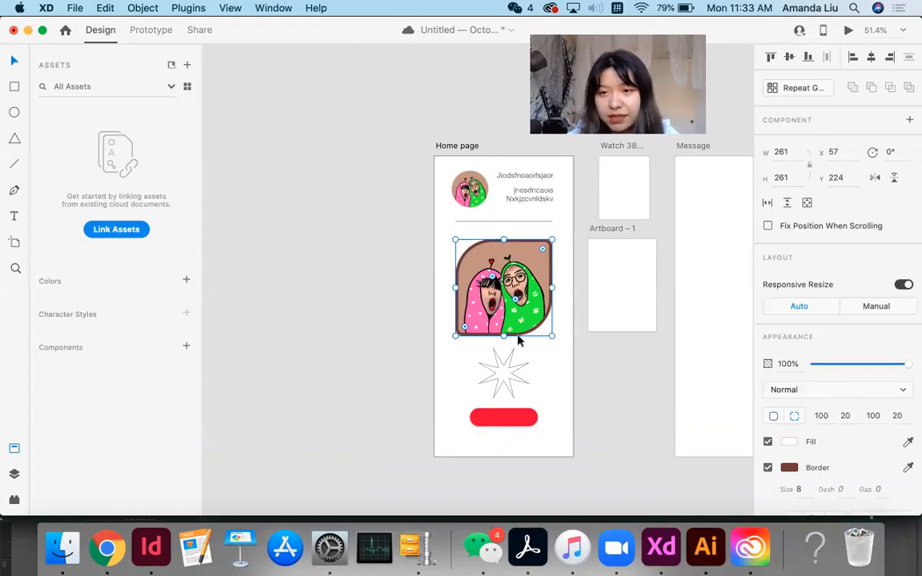
{"action": "left_click", "coordinate": [452, 146]}
{"action": "left_click_drag", "start_coordinate": [433, 306], "coordinate": [387, 294]}
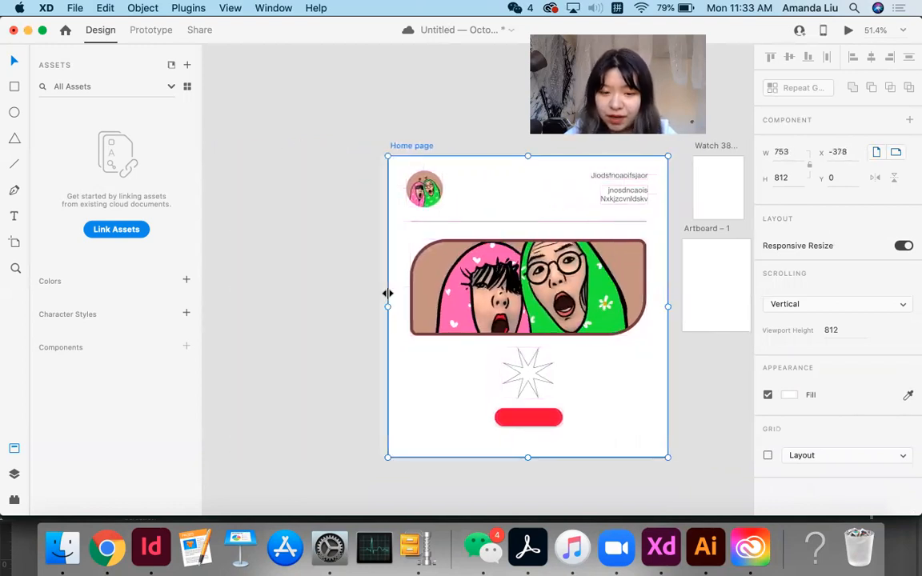
Undo the widening of the Home page artboard to 753 and deselect it.
{"action": "key", "text": "super+z"}
{"action": "scroll", "coordinate": [388, 295], "scroll_direction": "right", "scroll_amount": 5}
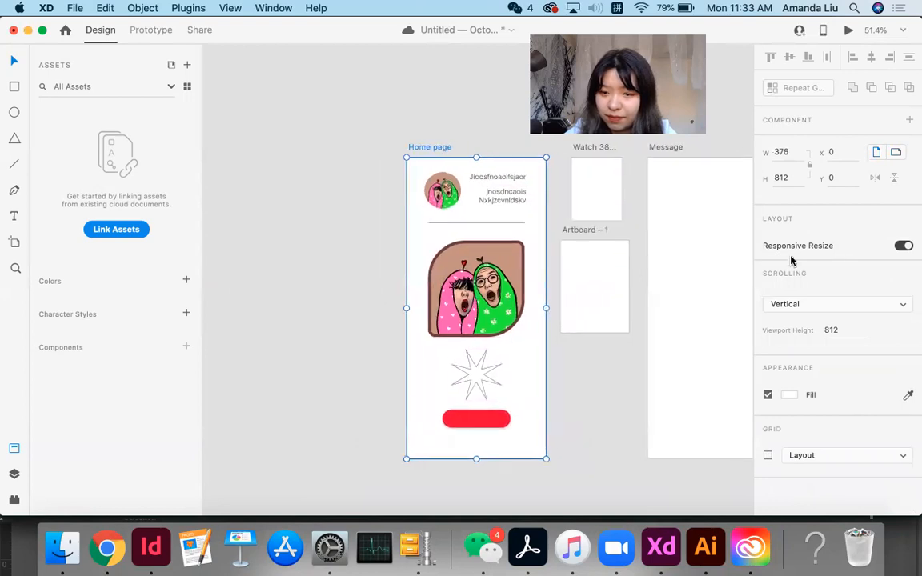
{"action": "left_click", "coordinate": [673, 204]}
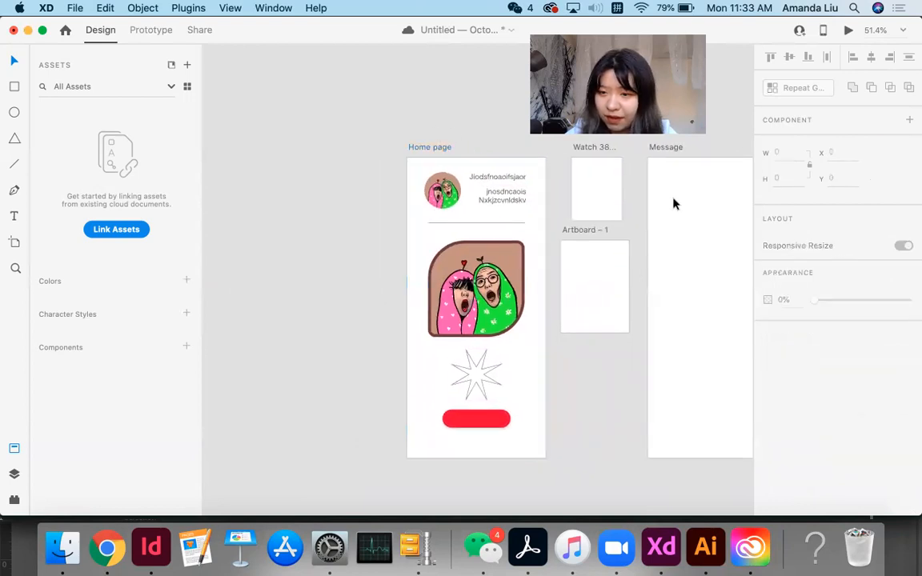
Try resizing the Home page artboard's width with Responsive Resize off, undo it and turn the option back on.
{"action": "left_click", "coordinate": [436, 150]}
{"action": "left_click", "coordinate": [904, 246]}
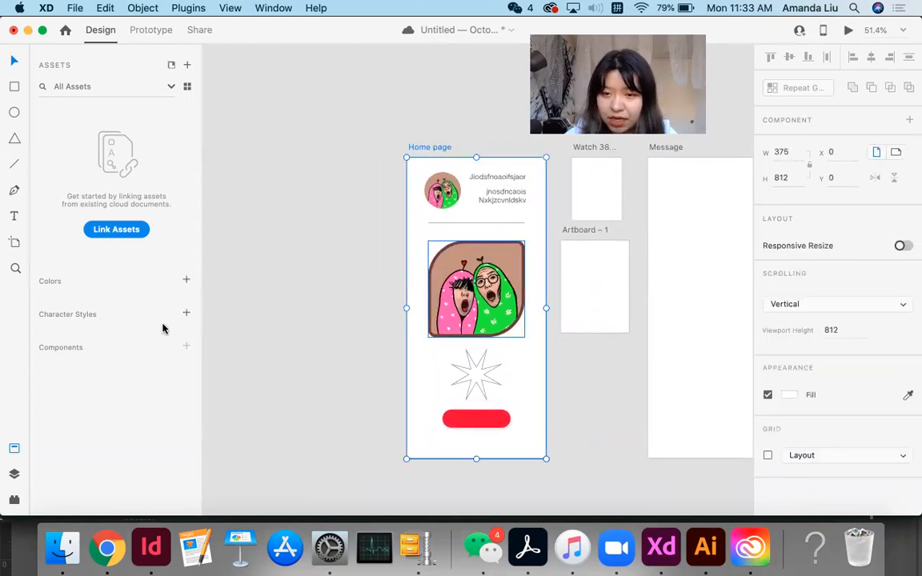
{"action": "left_click_drag", "start_coordinate": [404, 307], "coordinate": [447, 306]}
{"action": "key", "text": "super+z"}
{"action": "scroll", "coordinate": [448, 309], "scroll_direction": "right", "scroll_amount": 4}
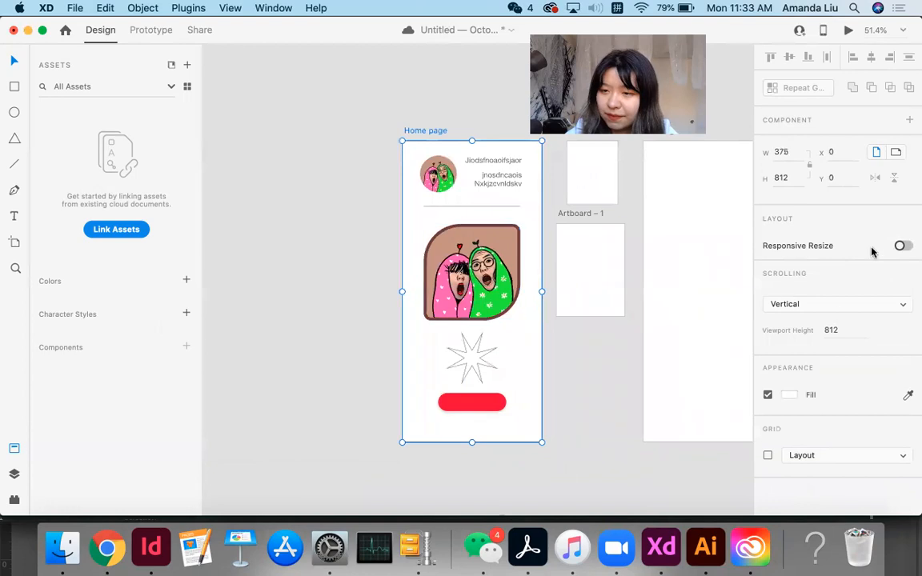
{"action": "left_click", "coordinate": [903, 248]}
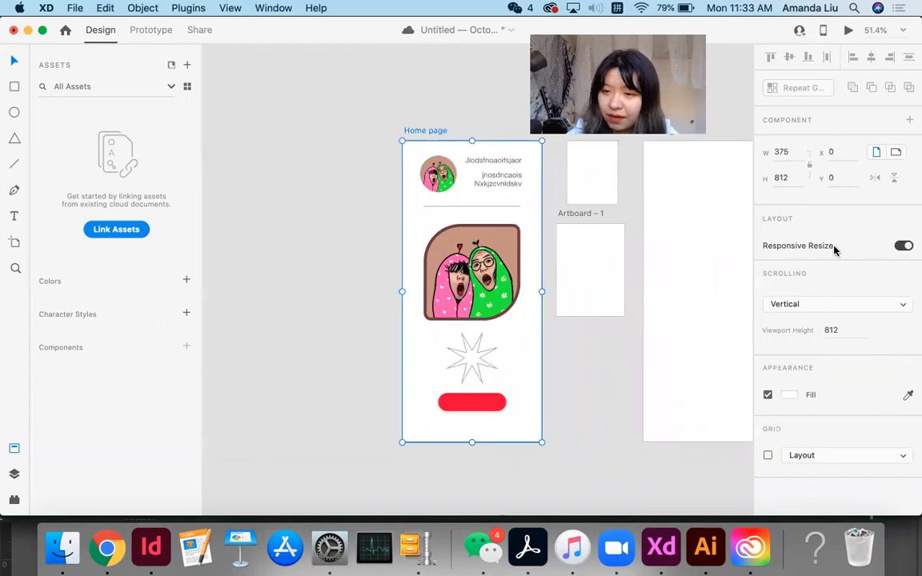
Keep the Home page artboard's scrolling set to Vertical and set its viewport height to 400.
{"action": "left_click", "coordinate": [830, 304]}
{"action": "left_click", "coordinate": [831, 305]}
{"action": "scroll", "coordinate": [535, 309], "scroll_direction": "down", "scroll_amount": 1}
{"action": "scroll", "coordinate": [535, 309], "scroll_direction": "right", "scroll_amount": 2}
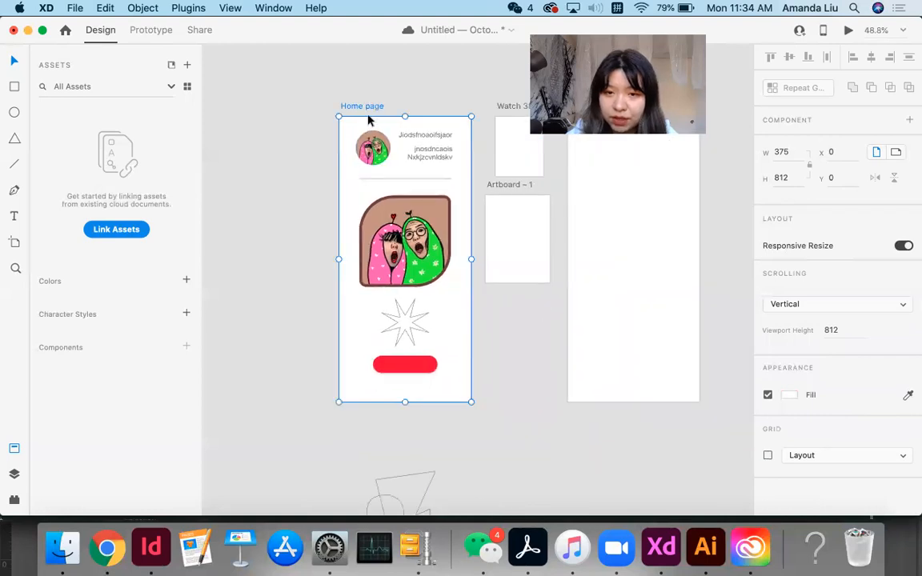
{"action": "scroll", "coordinate": [356, 297], "scroll_direction": "down", "scroll_amount": 2}
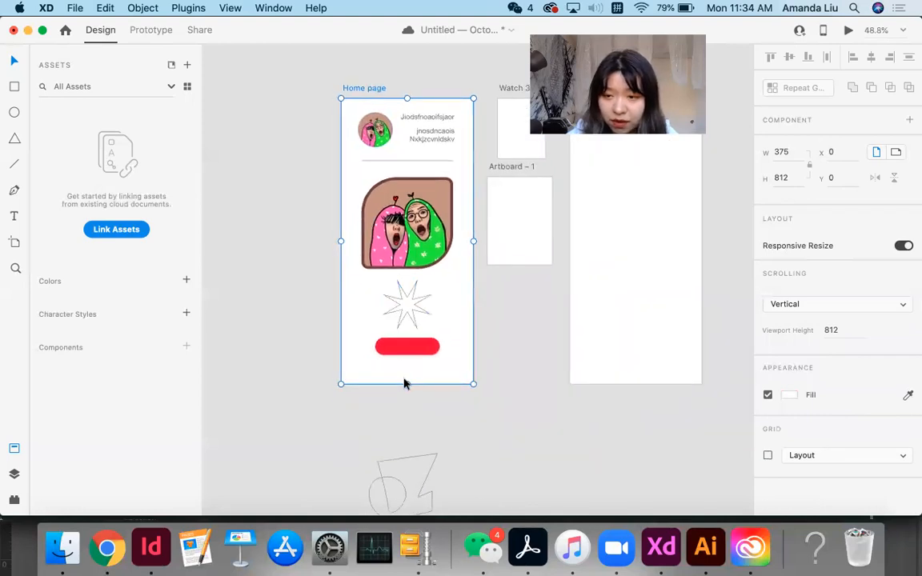
{"action": "scroll", "coordinate": [367, 345], "scroll_direction": "down", "scroll_amount": 2}
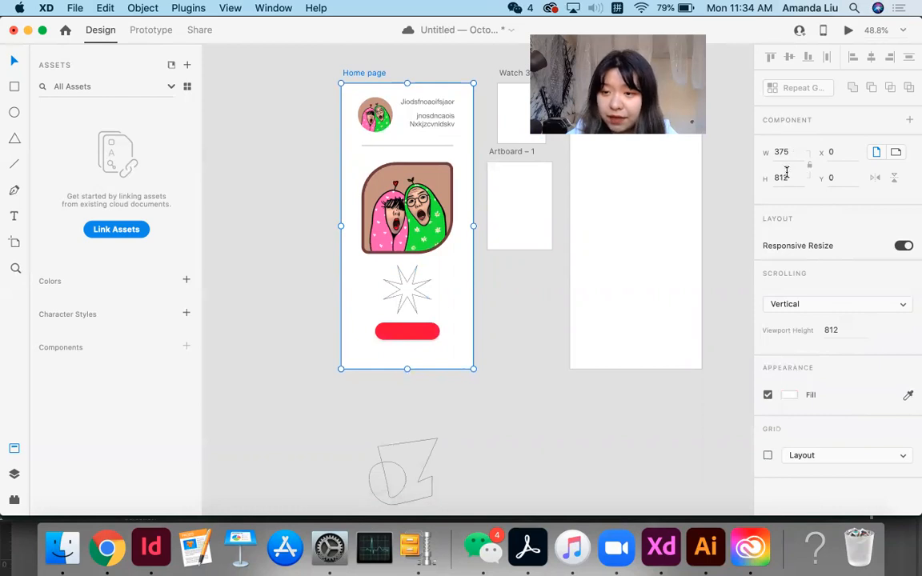
{"action": "left_click", "coordinate": [840, 327]}
{"action": "type", "text": "400"}
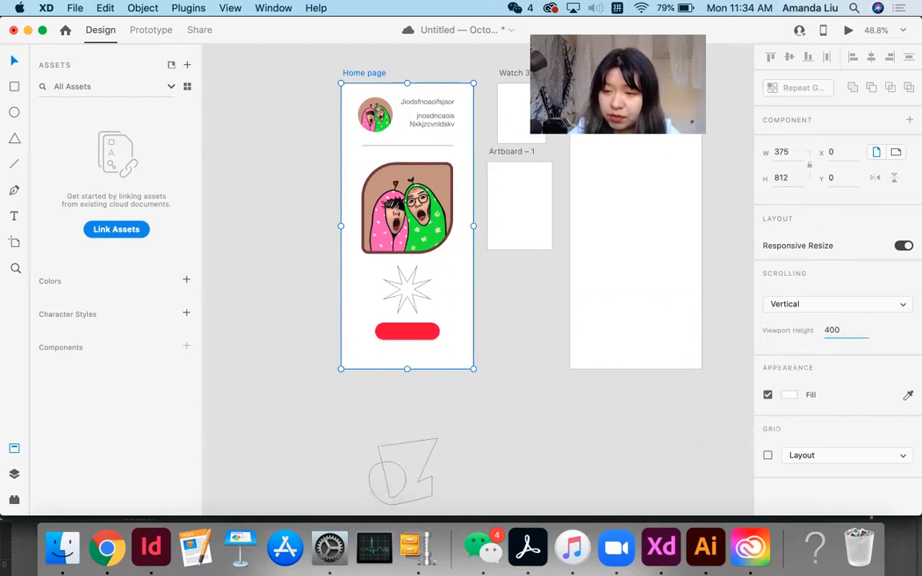
{"action": "key", "text": "Return"}
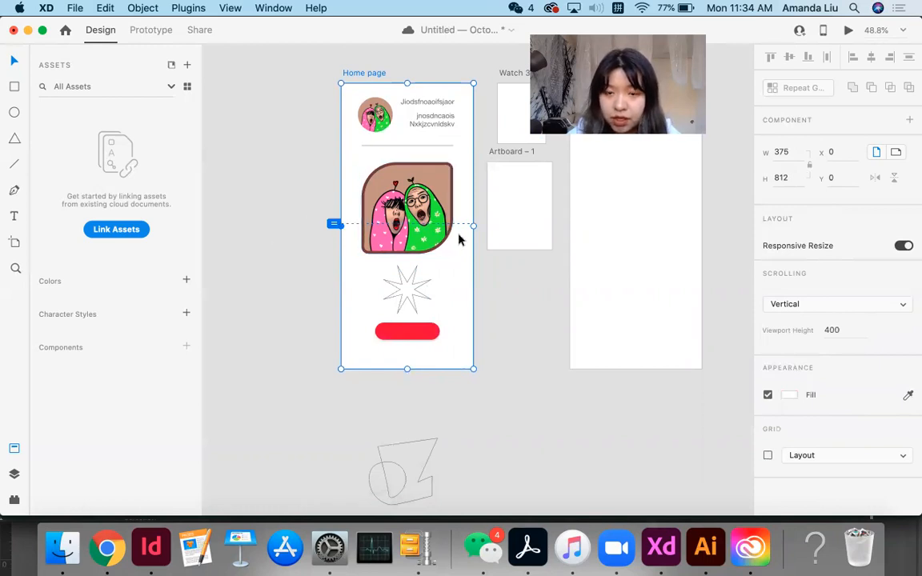
Preview the Home page artboard to check the visible viewport area, and close the preview.
{"action": "scroll", "coordinate": [452, 232], "scroll_direction": "up", "scroll_amount": 1}
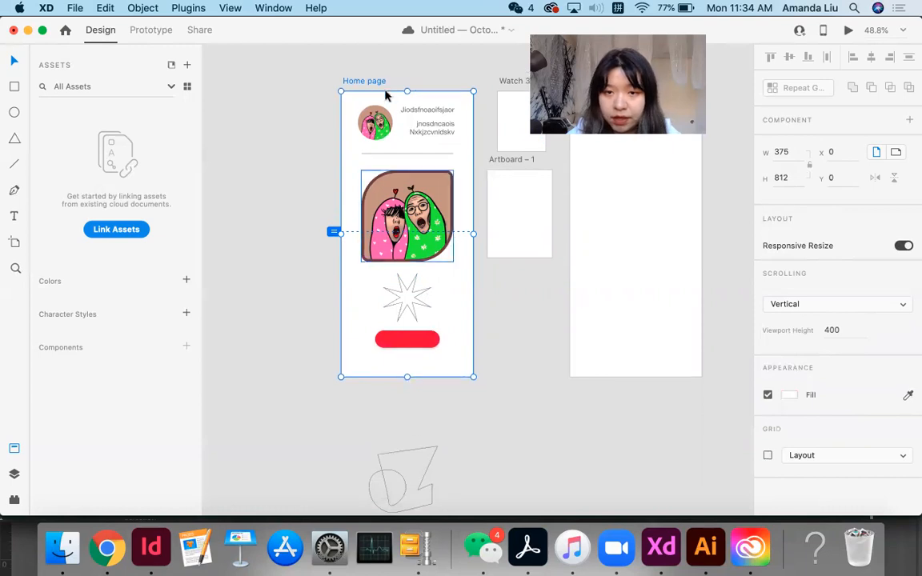
{"action": "left_click", "coordinate": [848, 30]}
{"action": "left_click_drag", "start_coordinate": [352, 118], "coordinate": [232, 40]}
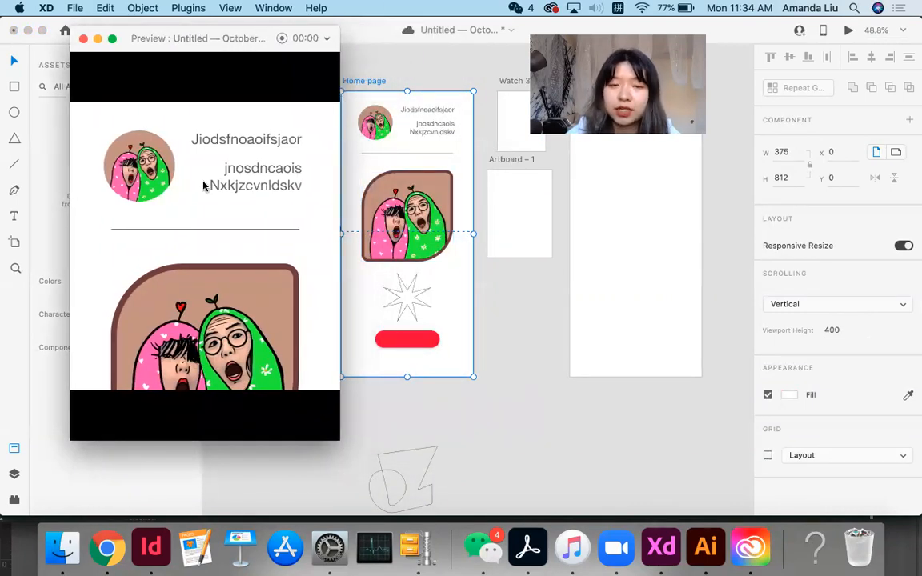
{"action": "left_click", "coordinate": [83, 39]}
Set the Home page artboard's viewport height to 812.
{"action": "left_click", "coordinate": [842, 331]}
{"action": "type", "text": "81"}
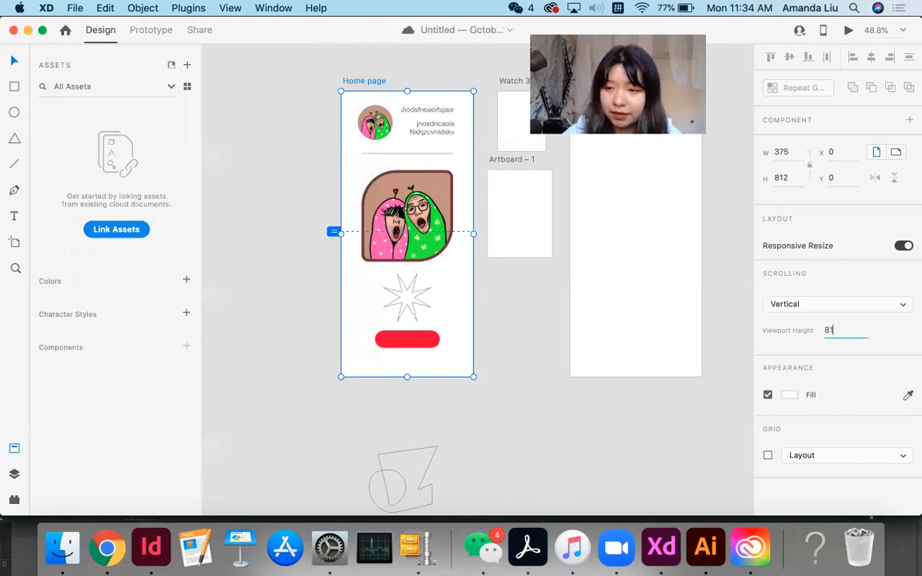
{"action": "key", "text": "Return"}
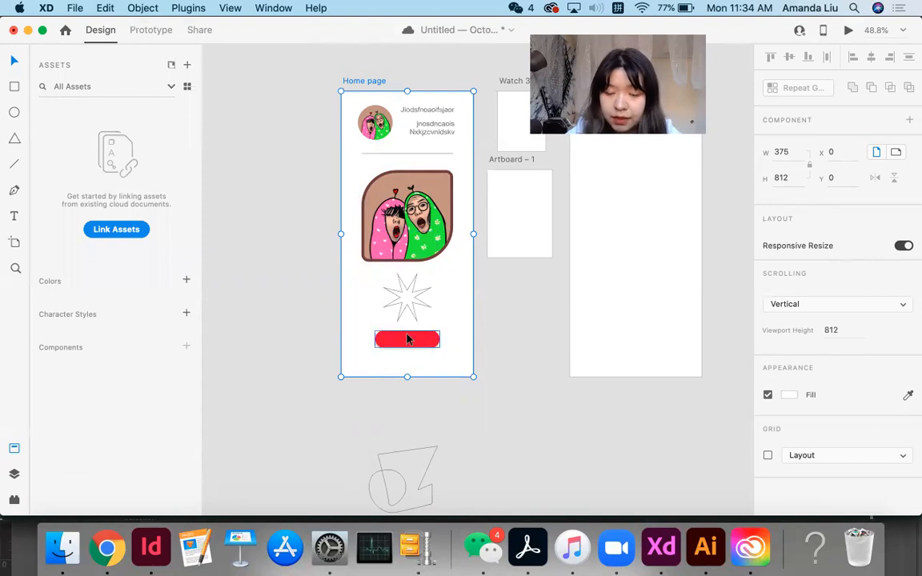
Try extending the Home page artboard downward with Responsive Resize on, and undo the change.
{"action": "scroll", "coordinate": [407, 339], "scroll_direction": "down", "scroll_amount": 2}
{"action": "left_click_drag", "start_coordinate": [414, 352], "coordinate": [411, 390]}
{"action": "key", "text": "super+z"}
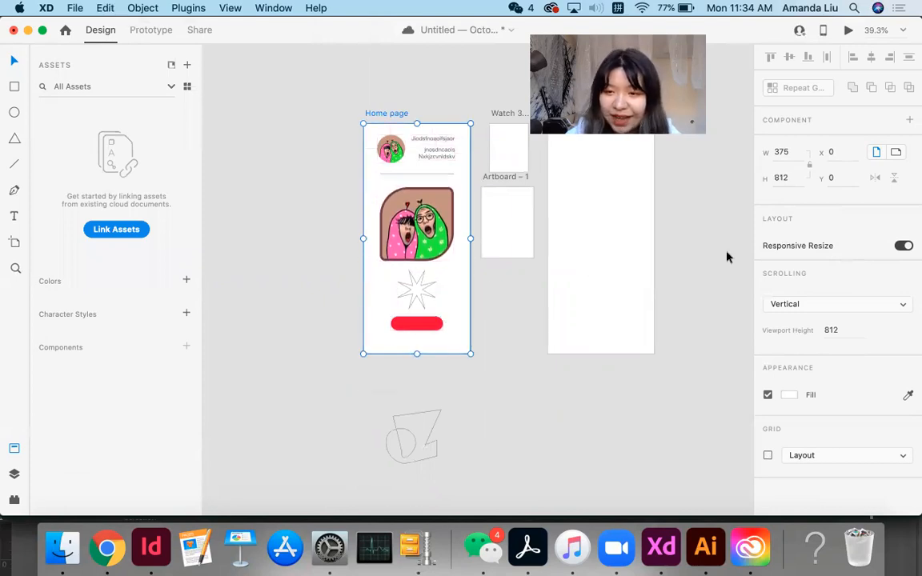
Turn off Responsive Resize for the Home page artboard and extend its bottom edge to a height of about 998.
{"action": "left_click", "coordinate": [900, 247]}
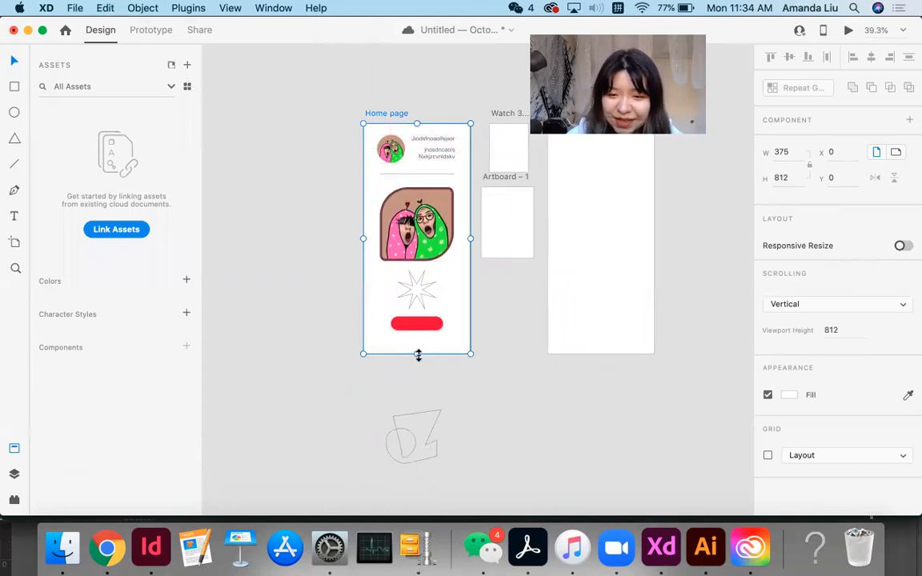
{"action": "left_click_drag", "start_coordinate": [415, 354], "coordinate": [411, 407]}
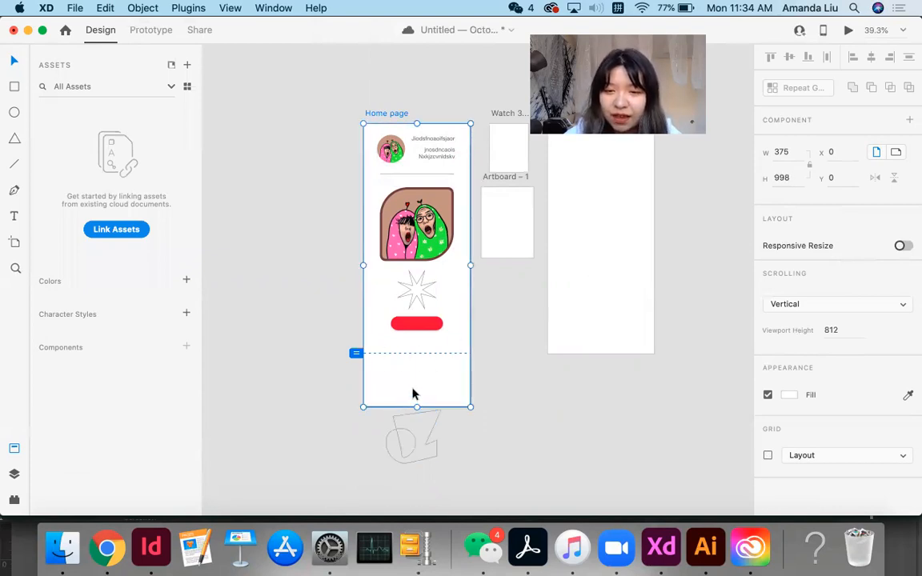
Preview the Home page artboard, scroll through it to check the vertical scrolling, and close the preview.
{"action": "left_click", "coordinate": [847, 30]}
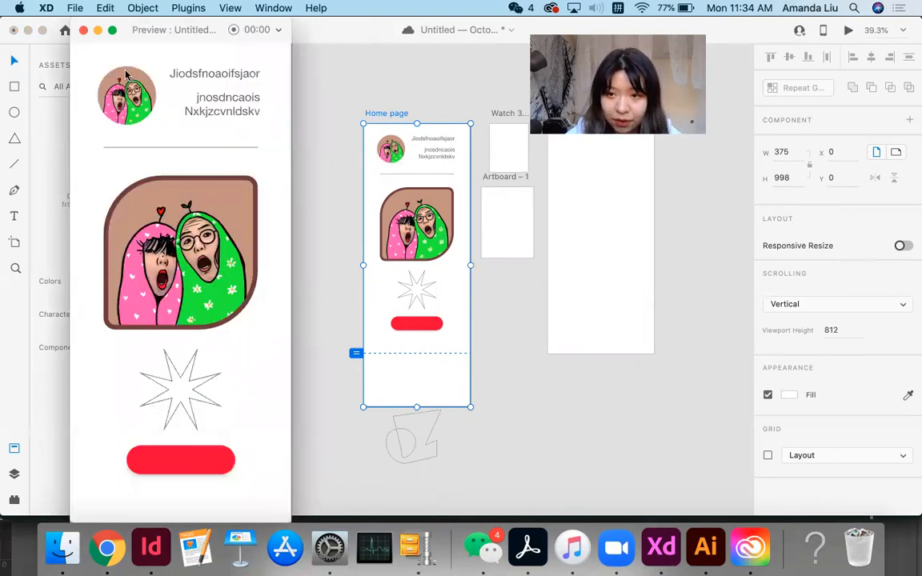
{"action": "scroll", "coordinate": [187, 425], "scroll_direction": "down", "scroll_amount": 2}
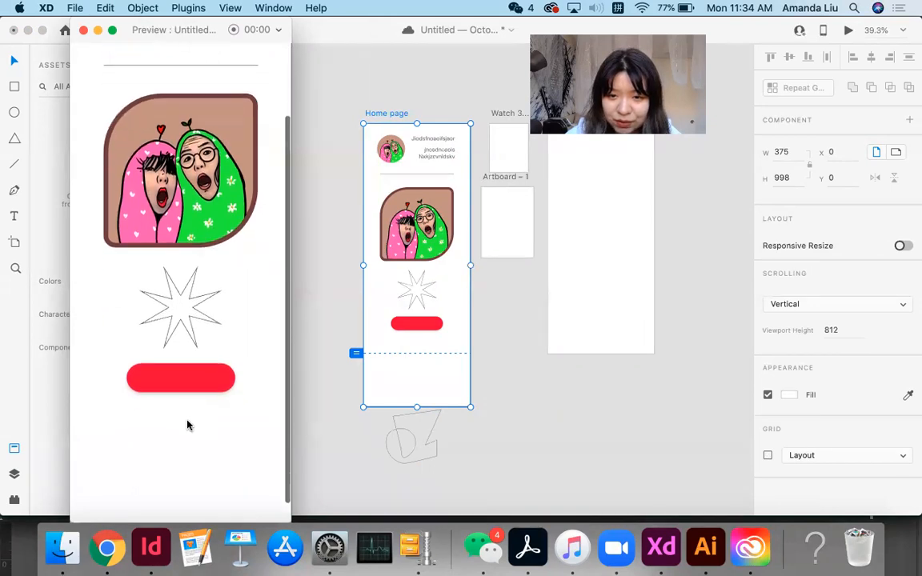
{"action": "scroll", "coordinate": [186, 425], "scroll_direction": "up", "scroll_amount": 2}
{"action": "scroll", "coordinate": [186, 425], "scroll_direction": "down", "scroll_amount": 2}
{"action": "scroll", "coordinate": [187, 425], "scroll_direction": "down", "scroll_amount": 1}
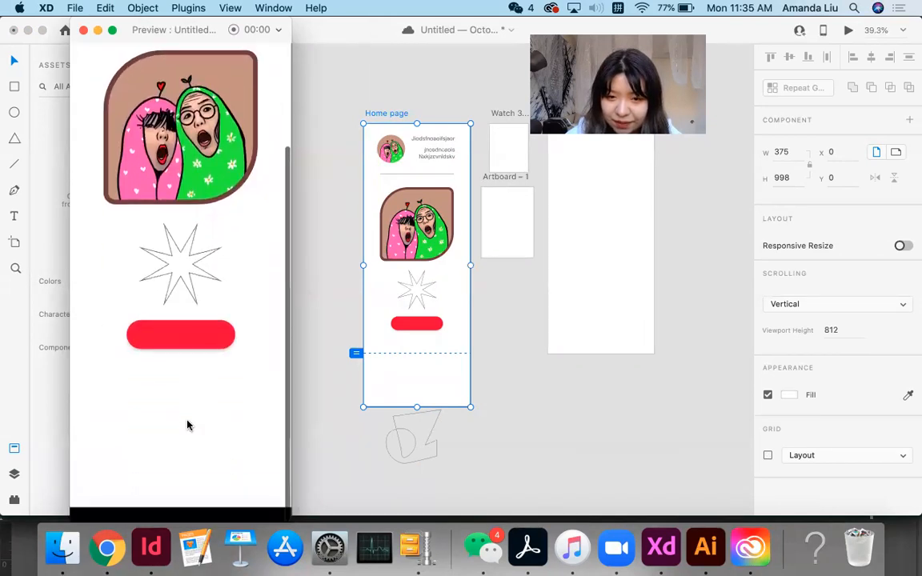
{"action": "scroll", "coordinate": [186, 425], "scroll_direction": "up", "scroll_amount": 3}
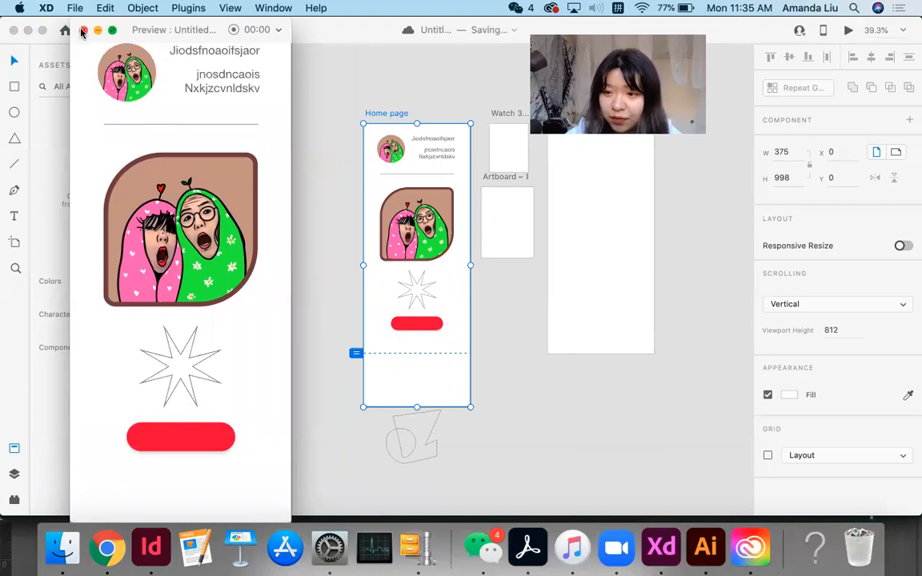
{"action": "left_click", "coordinate": [902, 307]}
{"action": "left_click", "coordinate": [901, 308]}
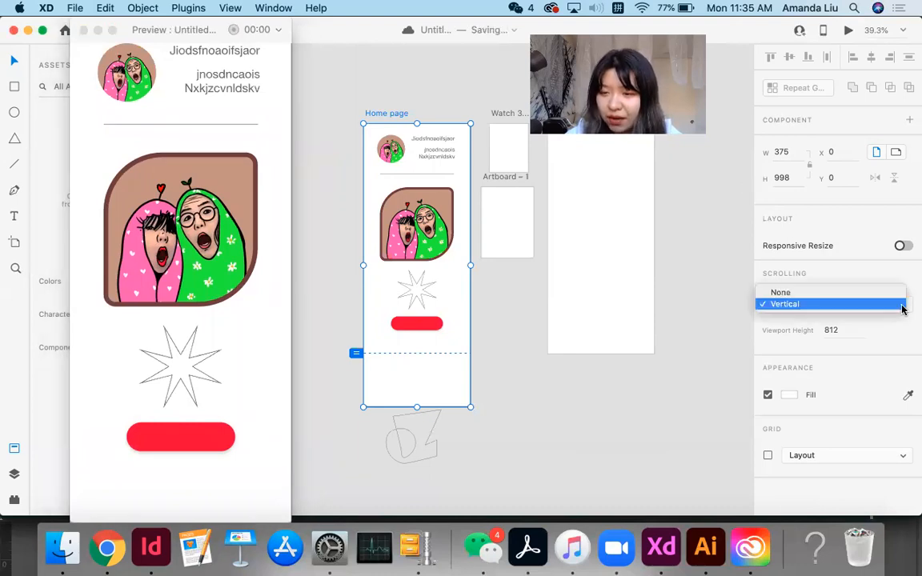
{"action": "left_click", "coordinate": [900, 308]}
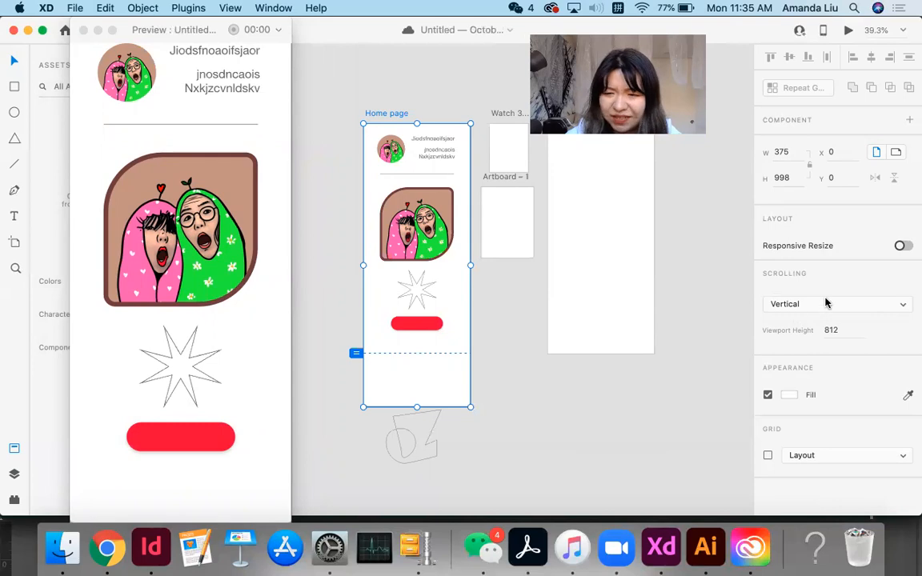
{"action": "left_click", "coordinate": [83, 30]}
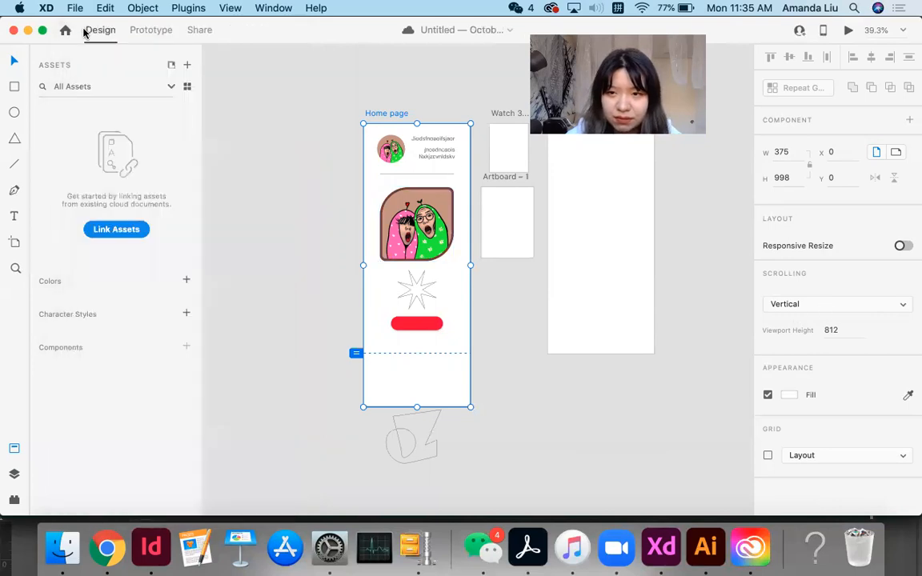
Set the Home page artboard's scrolling to None, preview it, and close the preview.
{"action": "left_click", "coordinate": [835, 304]}
{"action": "left_click", "coordinate": [824, 291]}
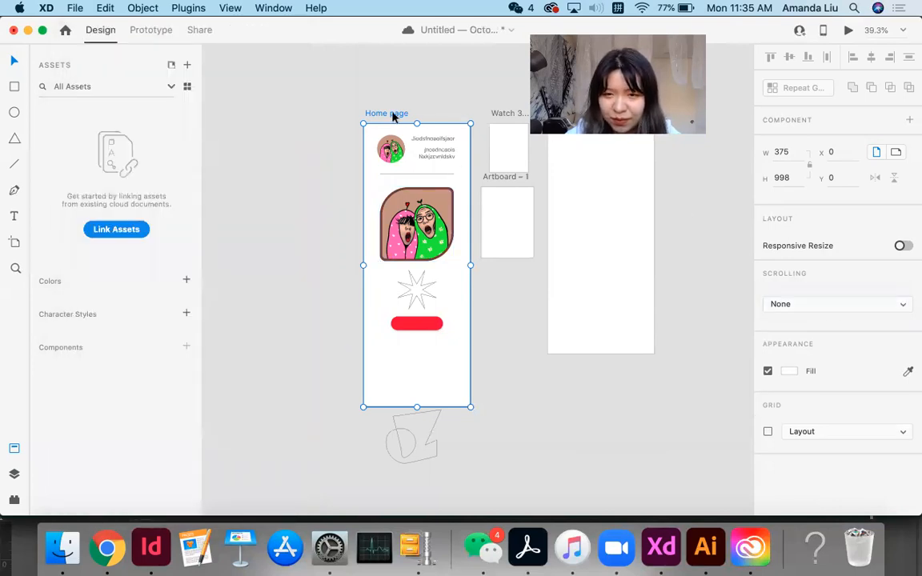
{"action": "left_click", "coordinate": [848, 30]}
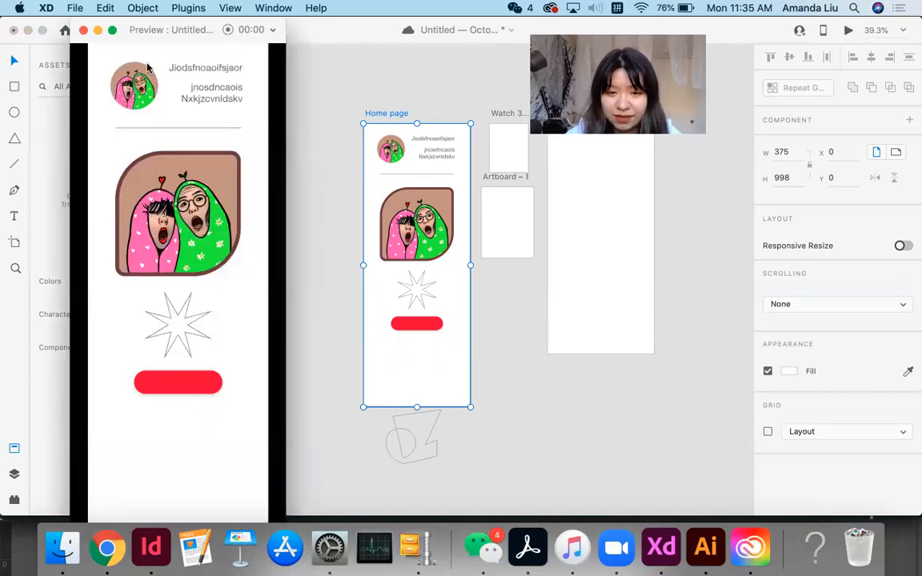
{"action": "left_click", "coordinate": [83, 29]}
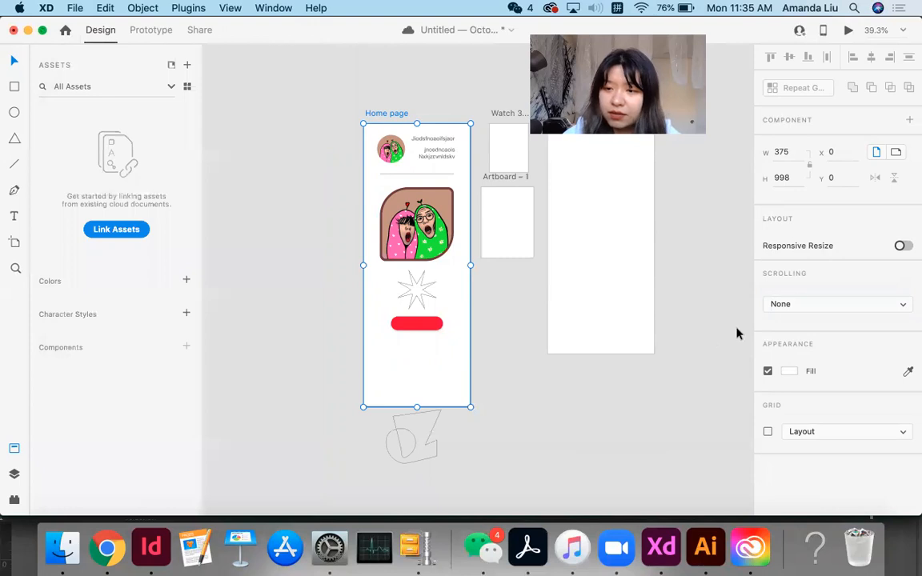
Set the Home page artboard's scrolling back to Vertical and open its viewport height for editing.
{"action": "left_click", "coordinate": [781, 305]}
{"action": "left_click", "coordinate": [785, 317]}
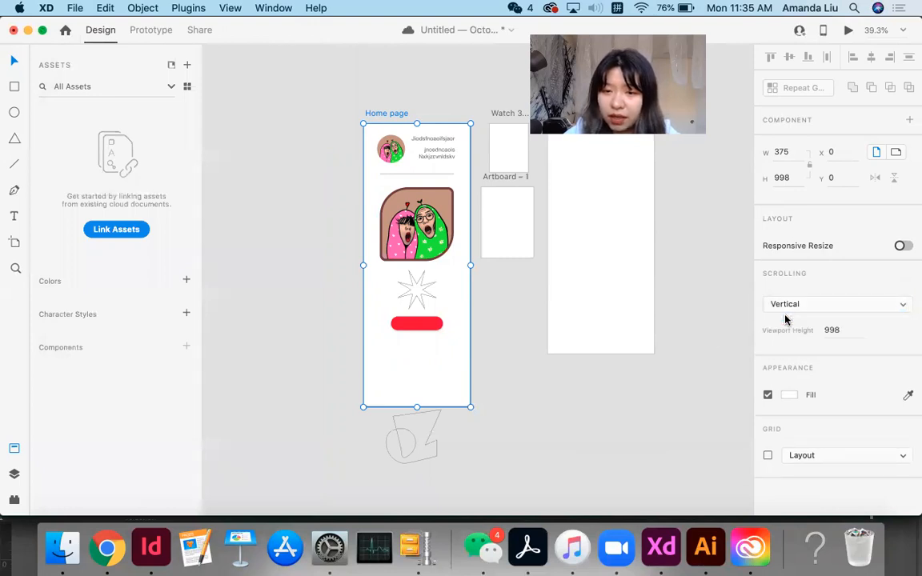
{"action": "left_click", "coordinate": [831, 330]}
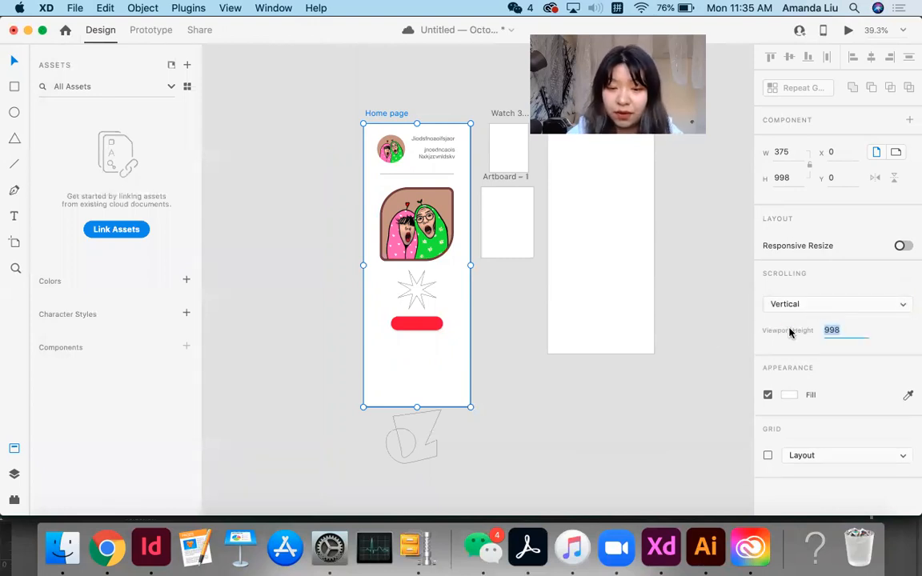
{"action": "left_click", "coordinate": [649, 428]}
Undo the scrolling changes and the downward extension of the Home page artboard.
{"action": "key", "text": "super+z"}
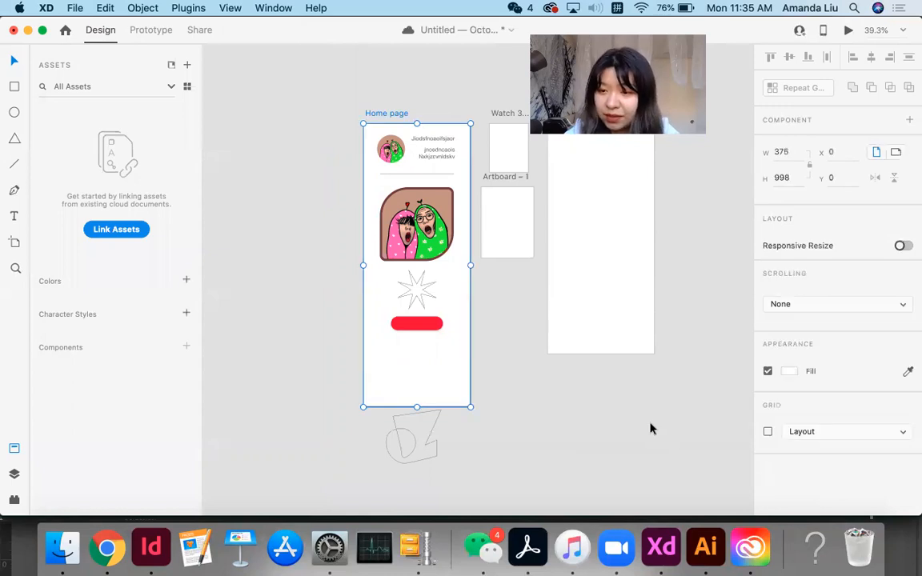
{"action": "key", "text": "super+z"}
{"action": "key", "text": "super+z"}
{"action": "key", "text": "super+z"}
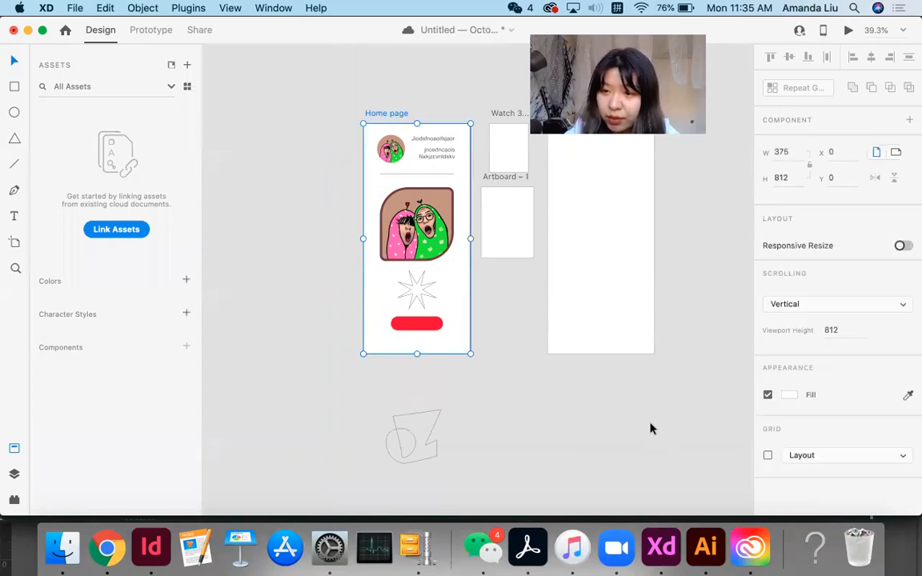
{"action": "left_click", "coordinate": [650, 428]}
Extend the bottom edge of the Home page artboard downward to a height of about 974.
{"action": "left_click", "coordinate": [423, 324]}
{"action": "left_click", "coordinate": [405, 316]}
{"action": "left_click", "coordinate": [372, 114]}
{"action": "left_click_drag", "start_coordinate": [413, 353], "coordinate": [415, 397]}
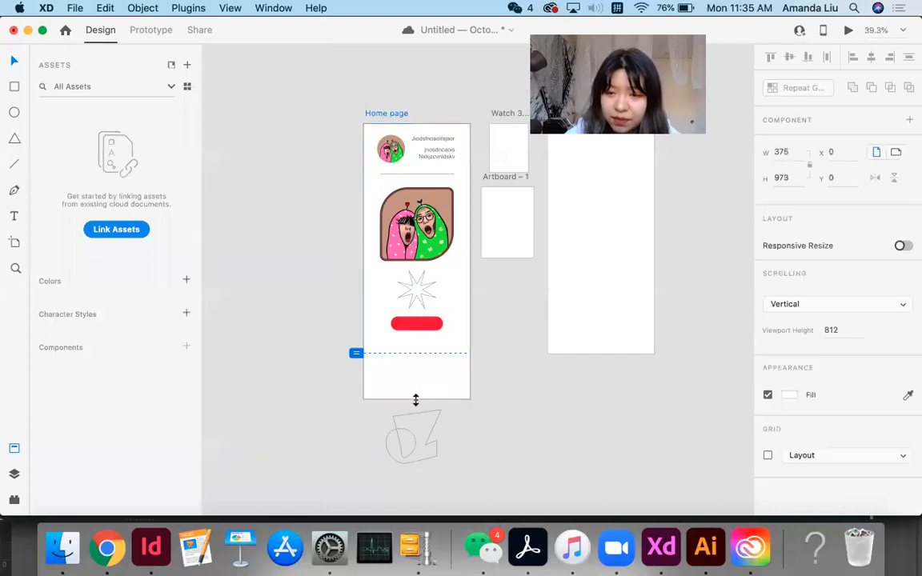
{"action": "left_click", "coordinate": [556, 426]}
{"action": "left_click", "coordinate": [398, 115]}
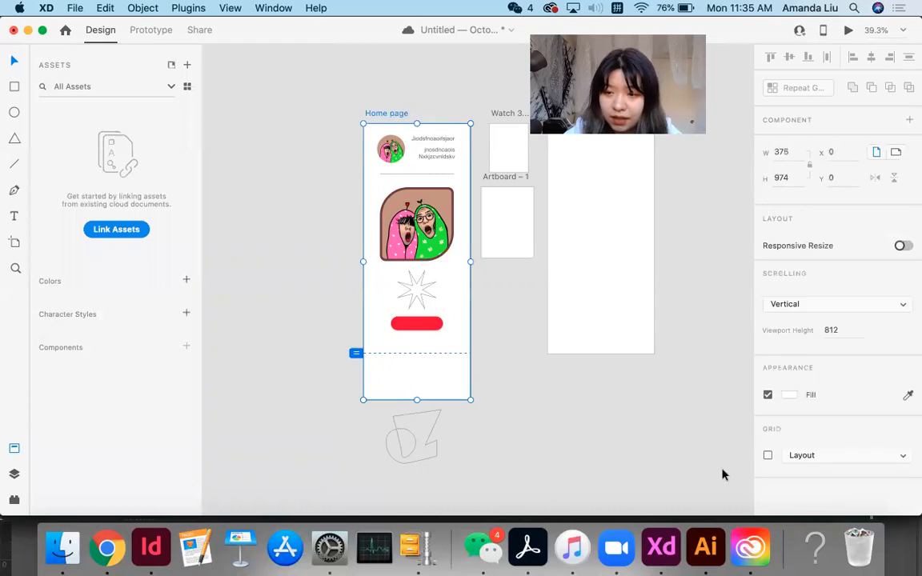
Turn the Home page artboard's fill off and back on.
{"action": "left_click", "coordinate": [809, 396]}
{"action": "left_click", "coordinate": [808, 395]}
{"action": "left_click", "coordinate": [767, 395]}
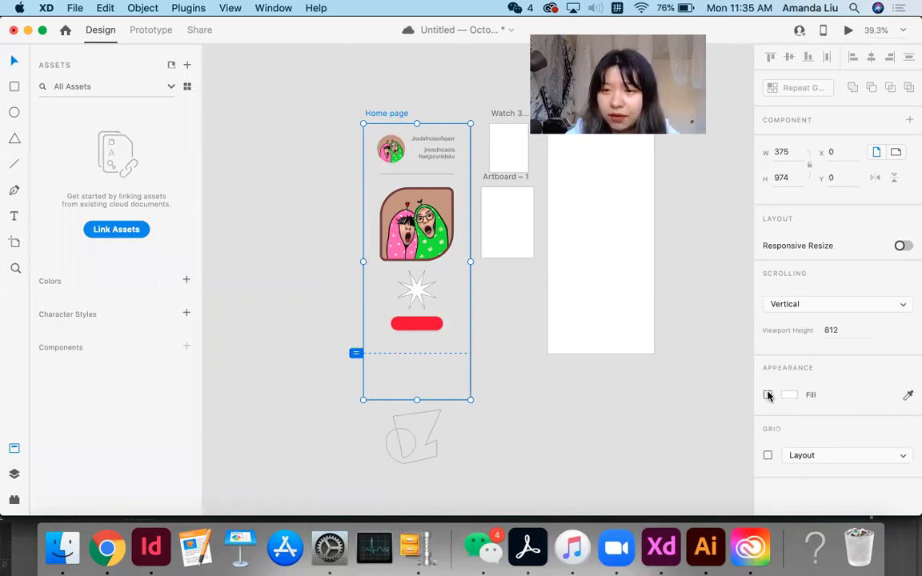
{"action": "left_click", "coordinate": [767, 395]}
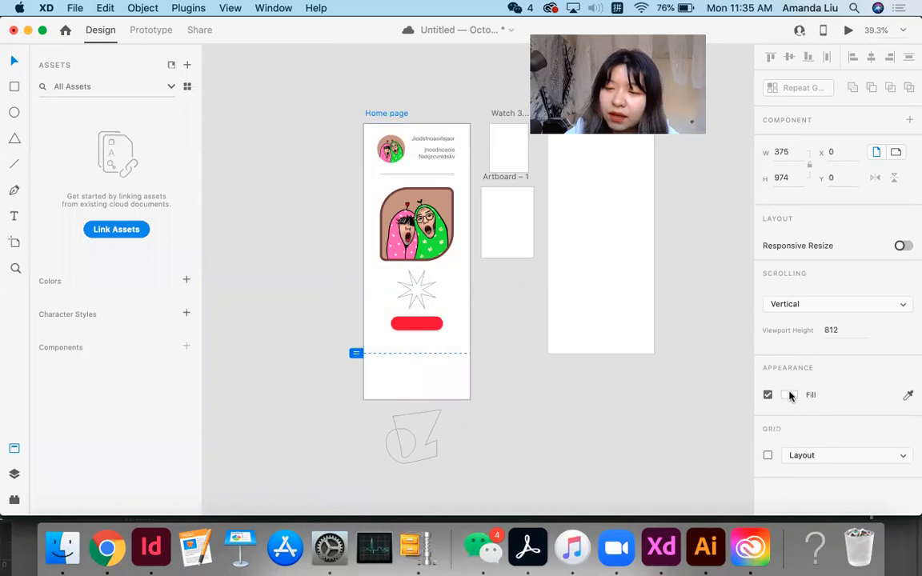
Change the Home page artboard's fill to a linear gradient and add two intermediate color stops.
{"action": "left_click", "coordinate": [789, 394]}
{"action": "left_click", "coordinate": [633, 308]}
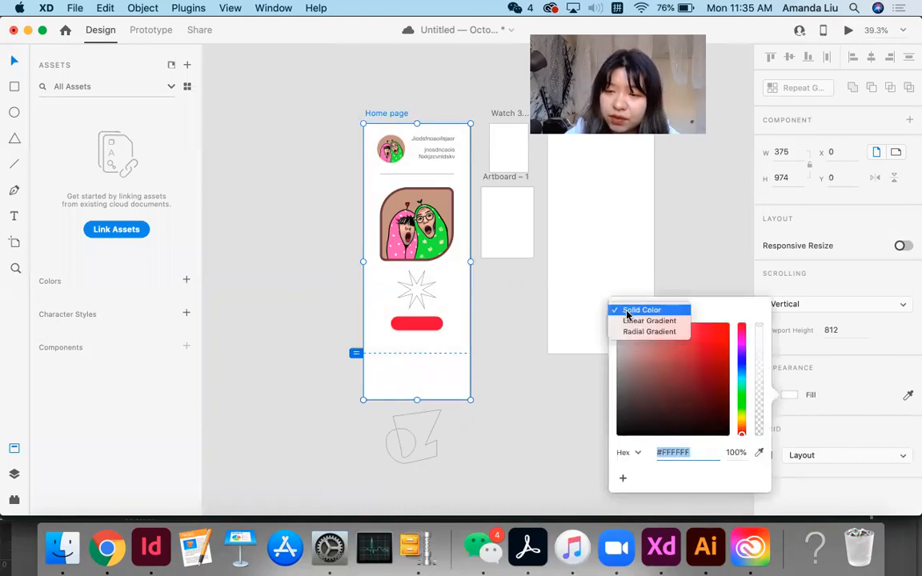
{"action": "left_click", "coordinate": [649, 321]}
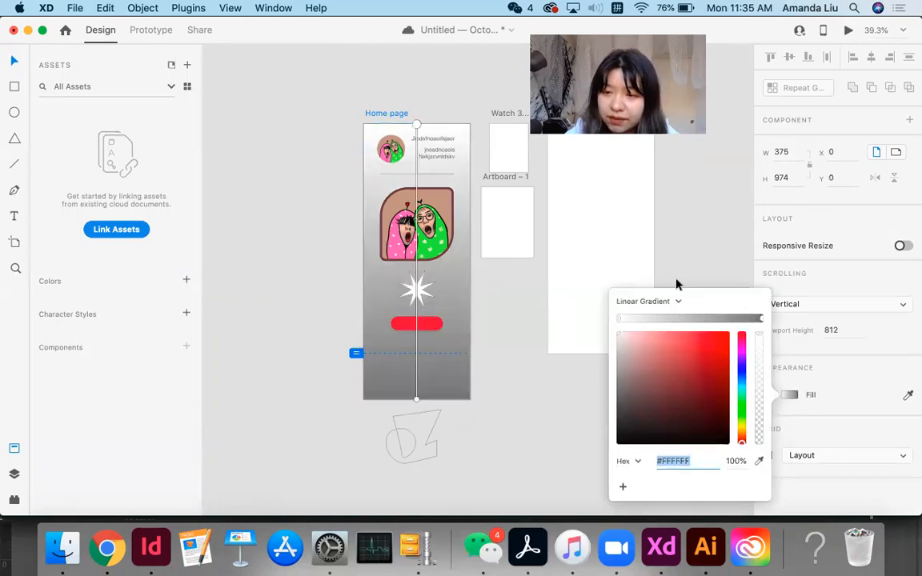
{"action": "left_click", "coordinate": [661, 319]}
{"action": "left_click", "coordinate": [720, 319]}
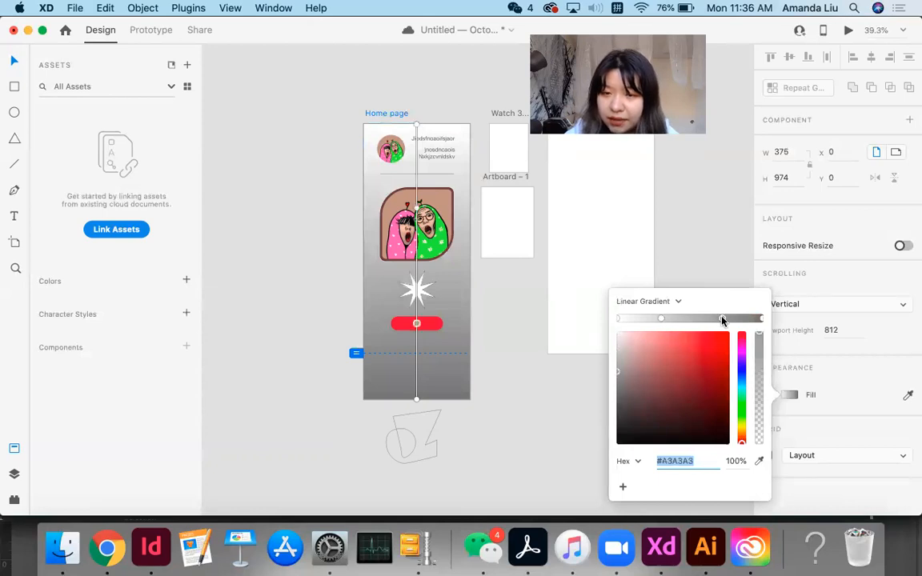
Color the gradient's first stop light cyan #98EFFF, the second stop #5FDAFF and the third stop #48D5FF.
{"action": "left_click", "coordinate": [619, 319]}
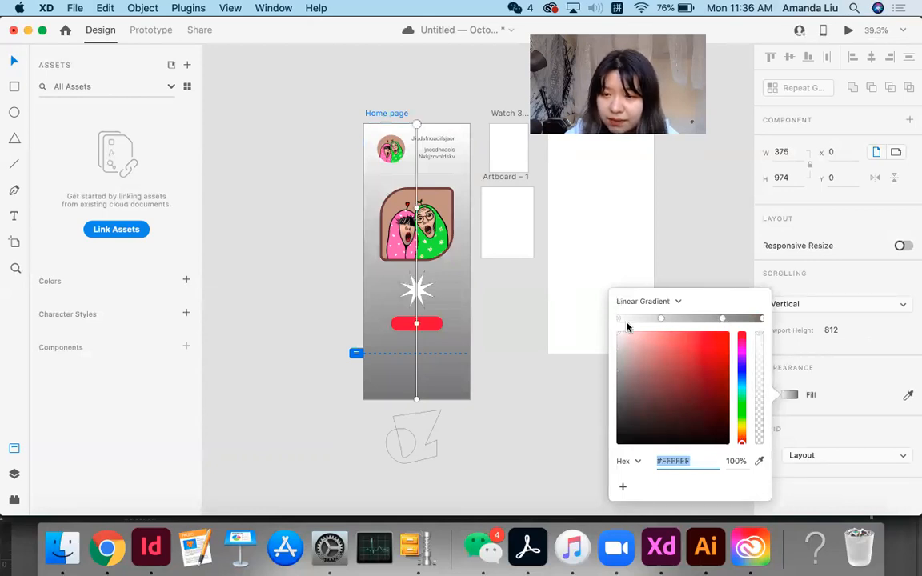
{"action": "left_click", "coordinate": [742, 385]}
{"action": "left_click_drag", "start_coordinate": [667, 340], "coordinate": [662, 328]}
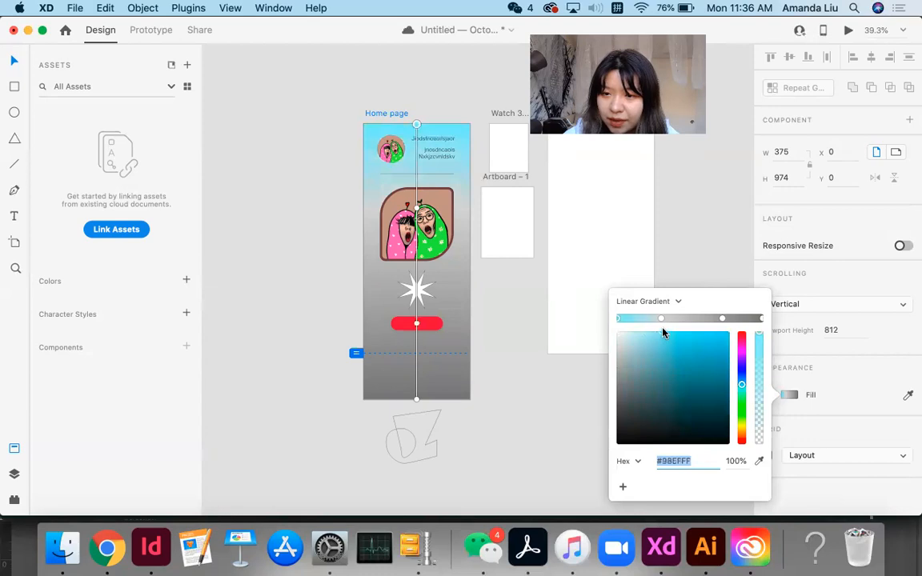
{"action": "left_click", "coordinate": [661, 318]}
{"action": "left_click_drag", "start_coordinate": [703, 369], "coordinate": [697, 329]}
{"action": "left_click", "coordinate": [721, 318]}
{"action": "left_click", "coordinate": [741, 384]}
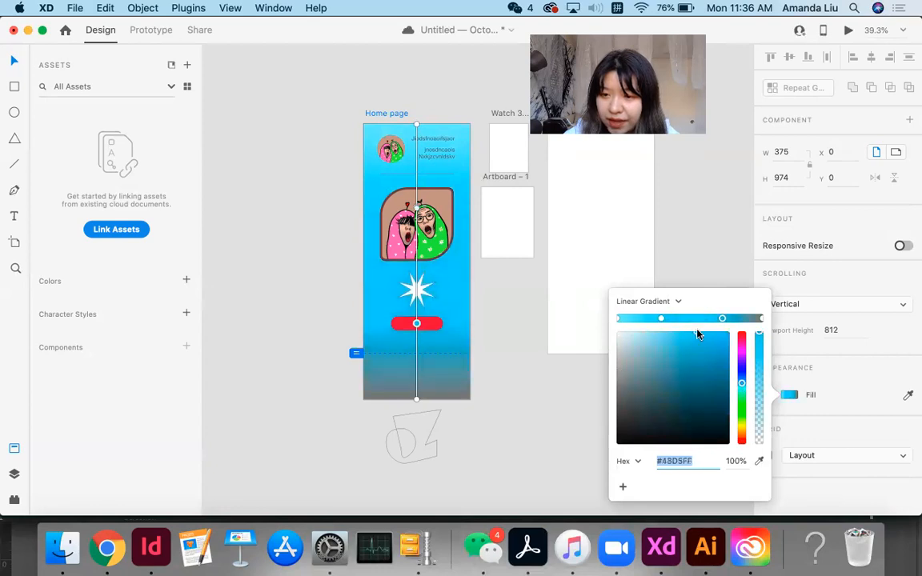
Color the gradient's last stop blue and recolor its second stop #598EF0.
{"action": "left_click", "coordinate": [762, 319]}
{"action": "left_click", "coordinate": [742, 374]}
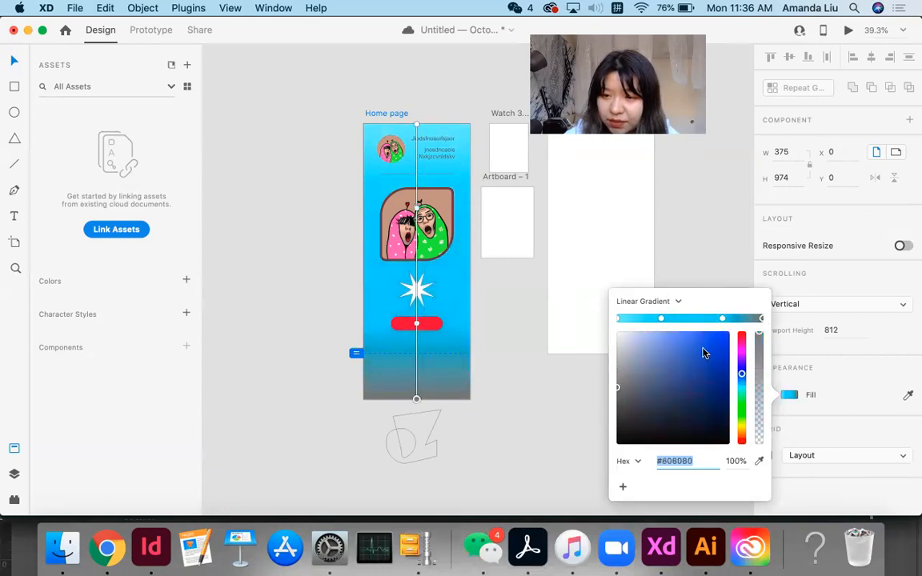
{"action": "left_click", "coordinate": [694, 337]}
{"action": "left_click", "coordinate": [661, 318]}
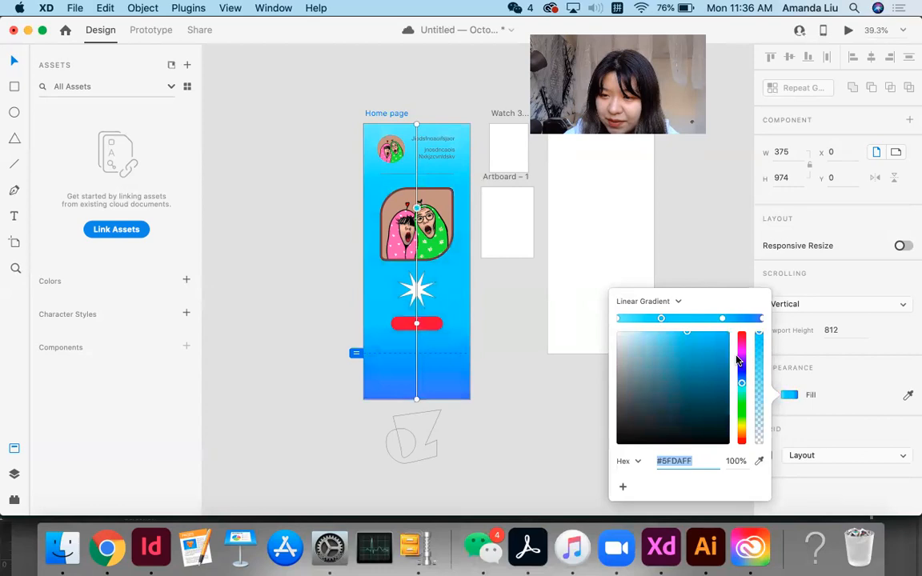
{"action": "left_click", "coordinate": [741, 374]}
{"action": "left_click", "coordinate": [684, 338]}
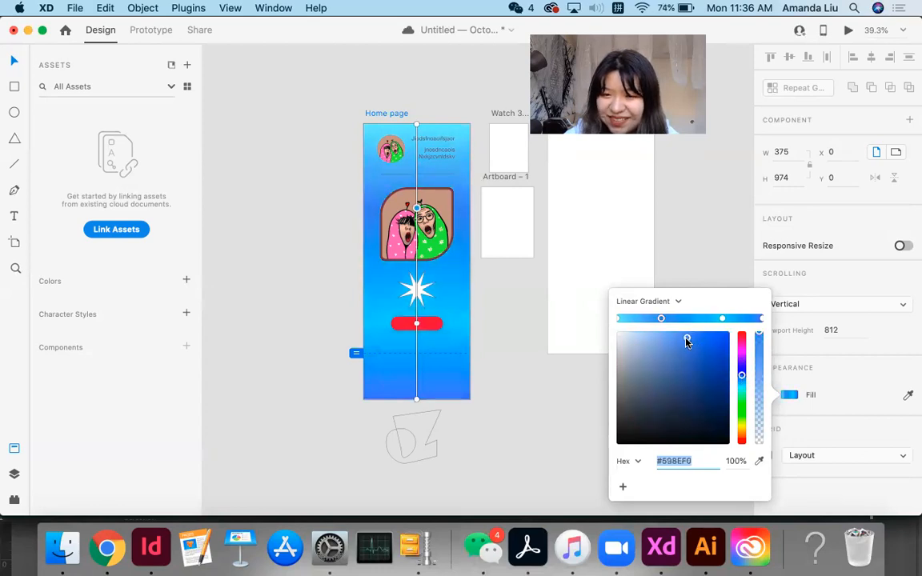
Tilt the gradient diagonally from beyond the artboard's upper-right corner to beyond its lower-left corner, and deselect the artboard.
{"action": "left_click_drag", "start_coordinate": [416, 125], "coordinate": [470, 118]}
{"action": "left_click_drag", "start_coordinate": [416, 398], "coordinate": [349, 418]}
{"action": "left_click_drag", "start_coordinate": [471, 118], "coordinate": [480, 120]}
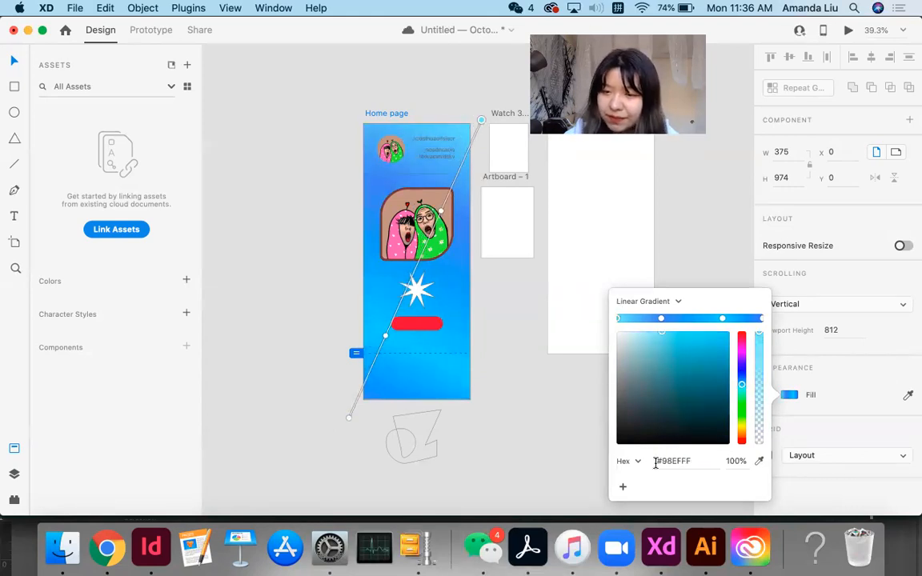
{"action": "left_click", "coordinate": [542, 440]}
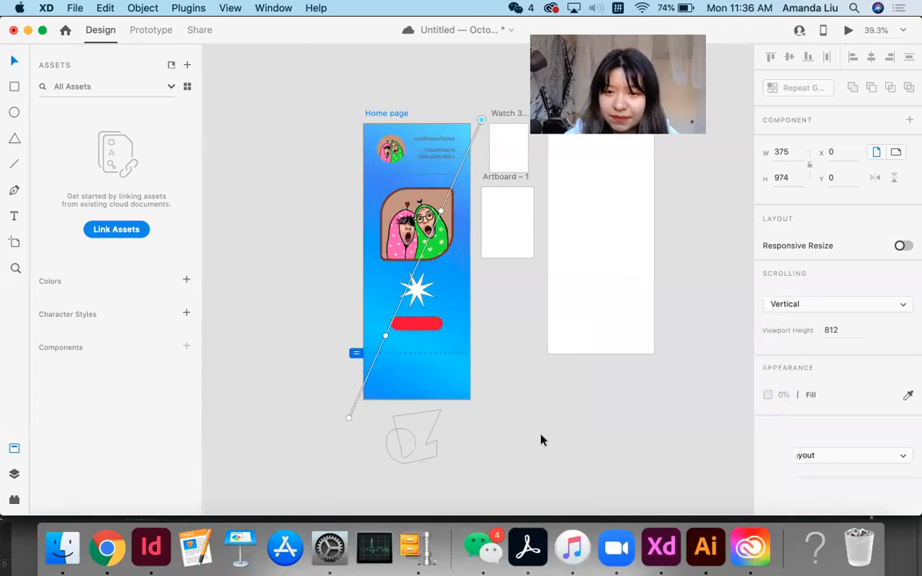
{"action": "left_click", "coordinate": [541, 439]}
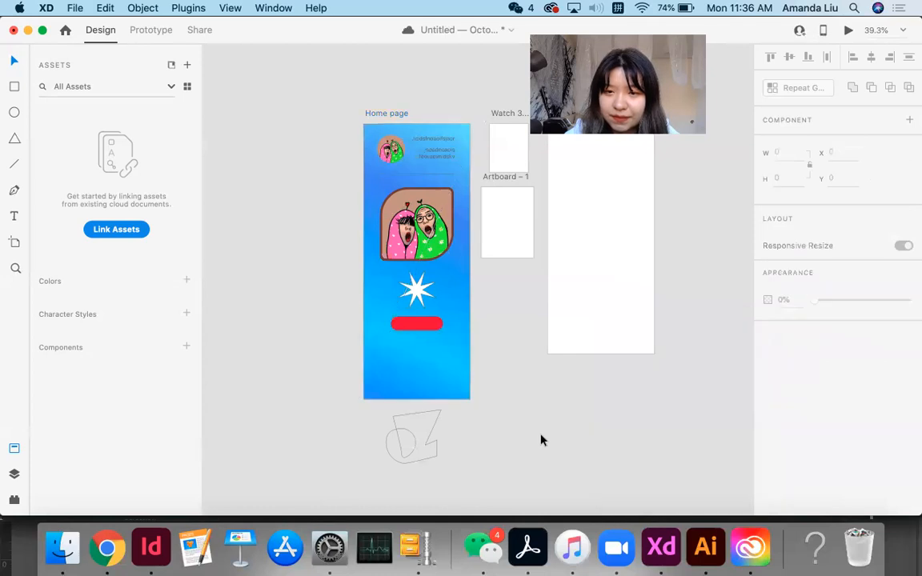
Turn on the layout grid for the Home page artboard, check the available grid types, and keep Layout.
{"action": "left_click", "coordinate": [385, 113]}
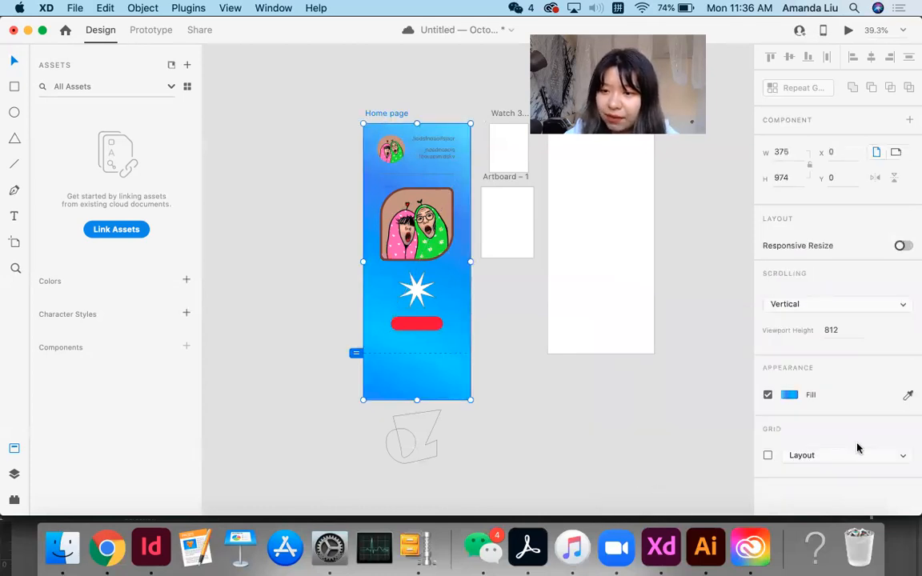
{"action": "left_click", "coordinate": [767, 456]}
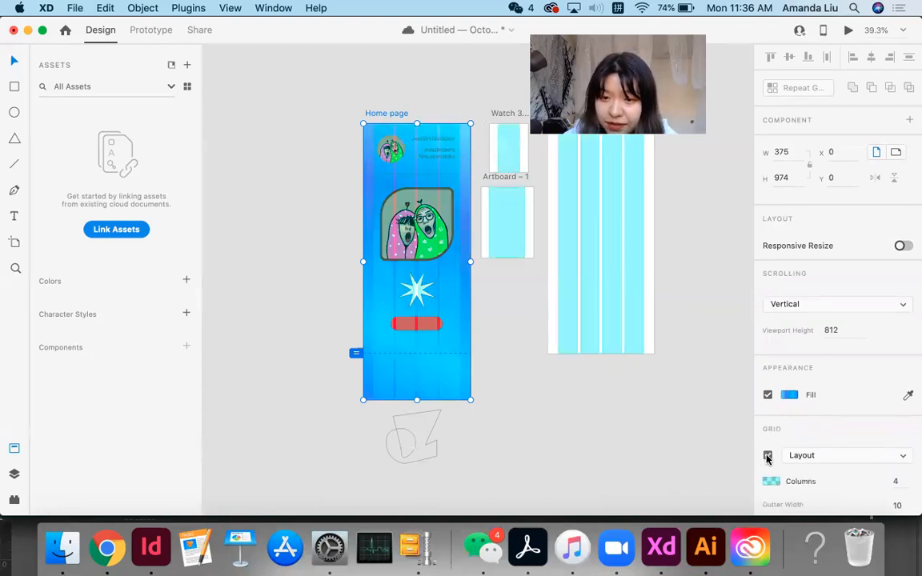
{"action": "scroll", "coordinate": [784, 459], "scroll_direction": "down", "scroll_amount": 1}
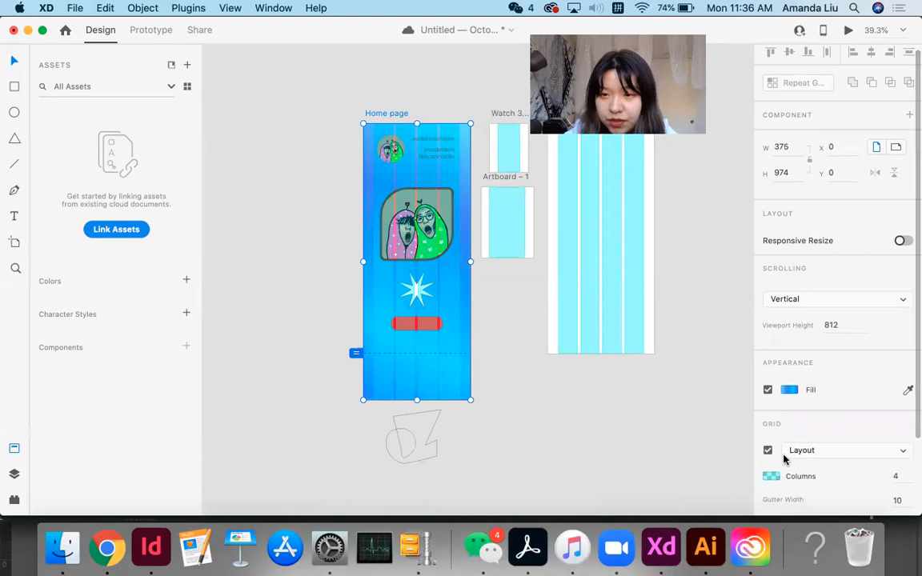
{"action": "left_click", "coordinate": [840, 452]}
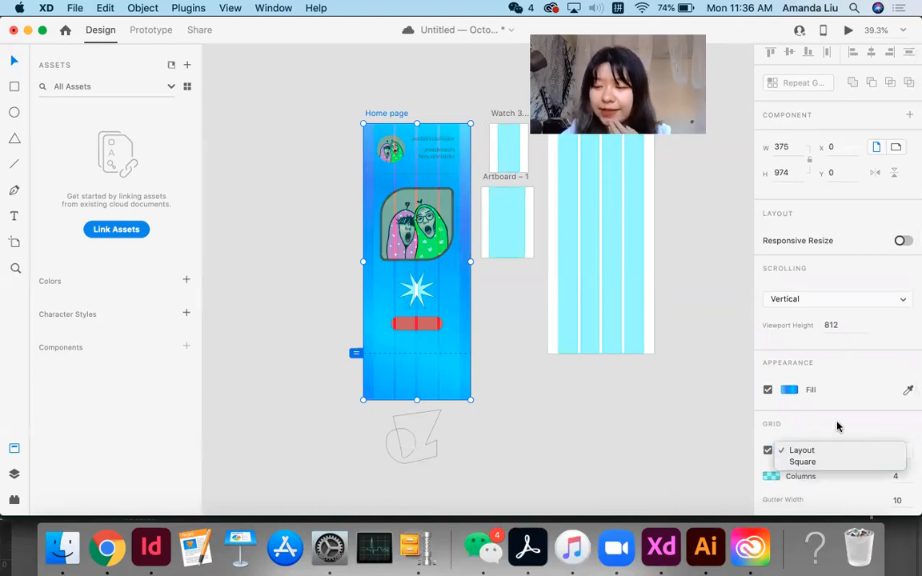
{"action": "left_click", "coordinate": [831, 421]}
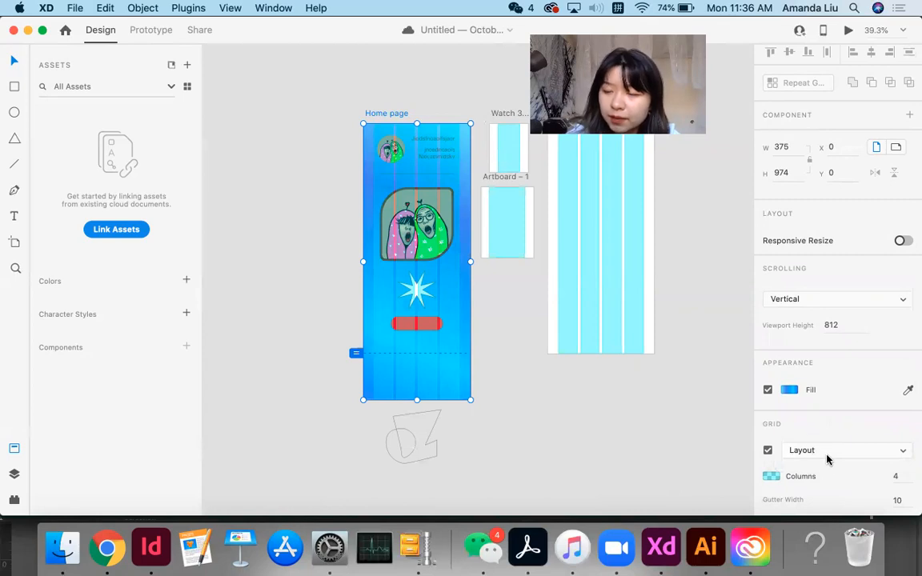
Try the Square grid on the Home page artboard and return to the Layout grid.
{"action": "left_click", "coordinate": [827, 456]}
{"action": "left_click", "coordinate": [827, 461]}
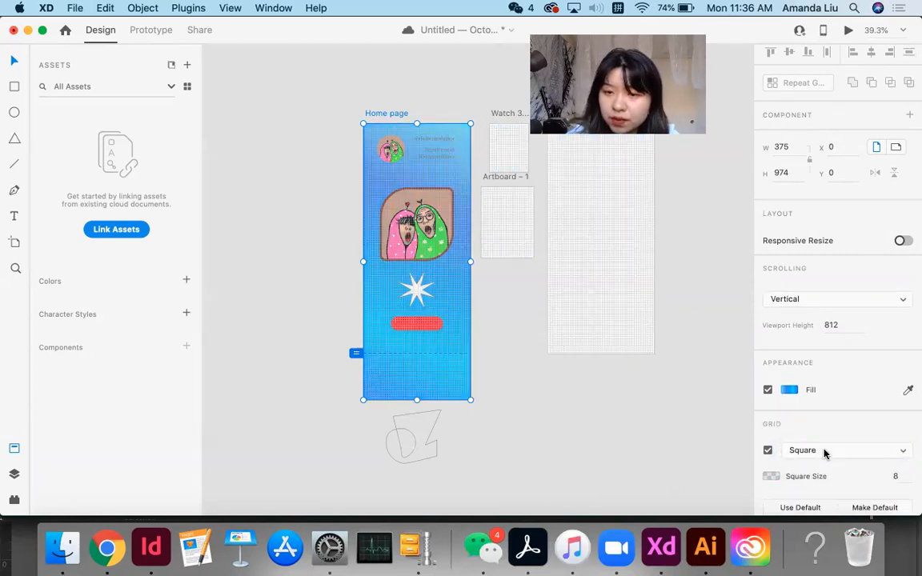
{"action": "left_click", "coordinate": [819, 450]}
{"action": "left_click", "coordinate": [813, 439]}
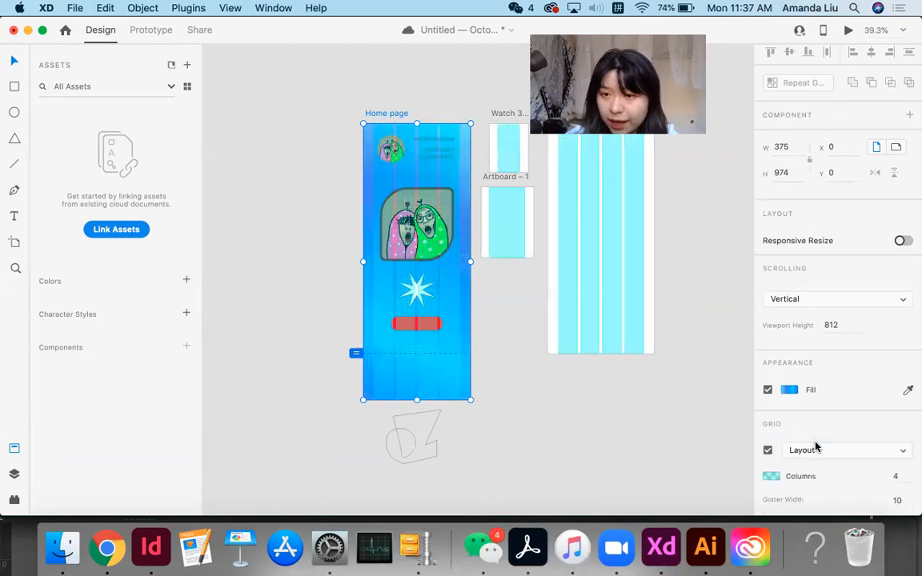
Set the Home page layout grid to 2 columns with a gutter width of 375.
{"action": "scroll", "coordinate": [815, 447], "scroll_direction": "down", "scroll_amount": 1}
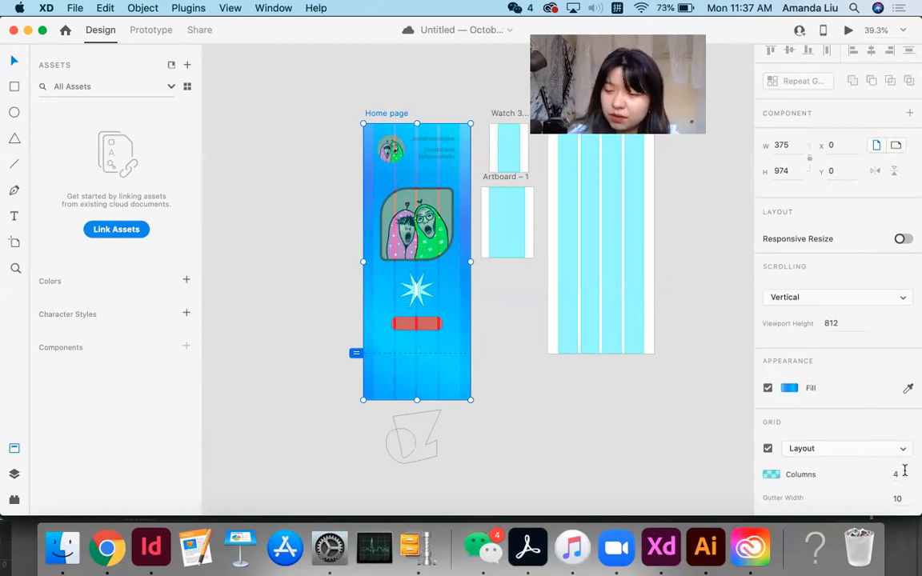
{"action": "left_click", "coordinate": [871, 474]}
{"action": "type", "text": "2"}
{"action": "key", "text": "Return"}
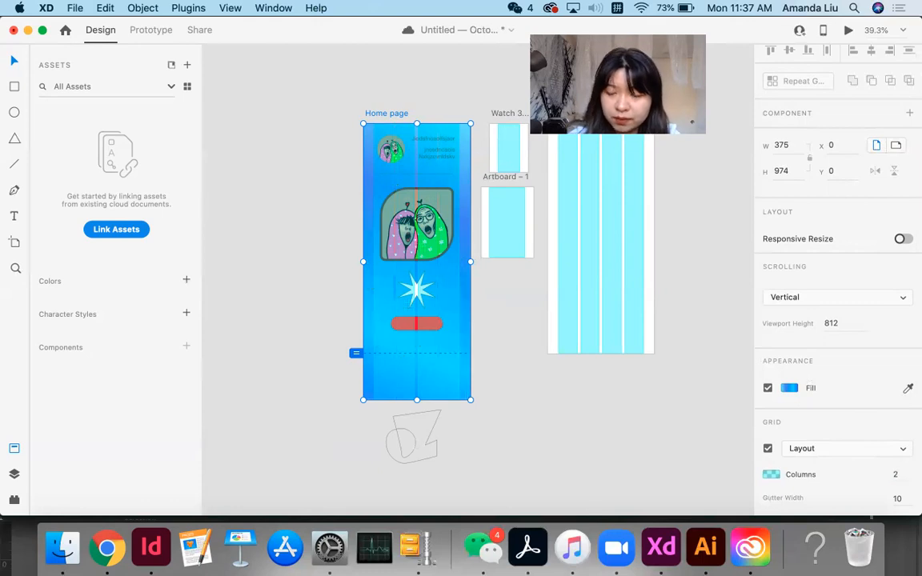
{"action": "left_click", "coordinate": [880, 500]}
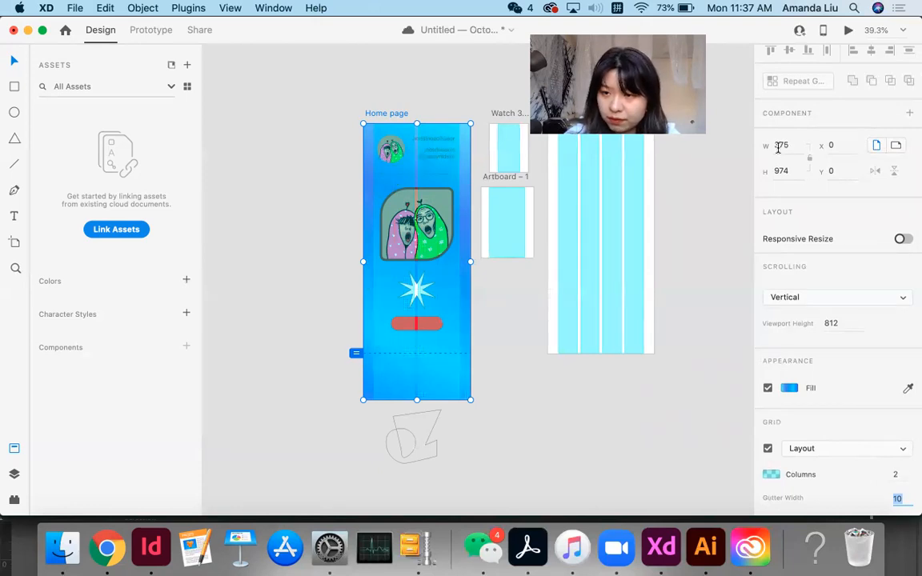
{"action": "type", "text": "3"}
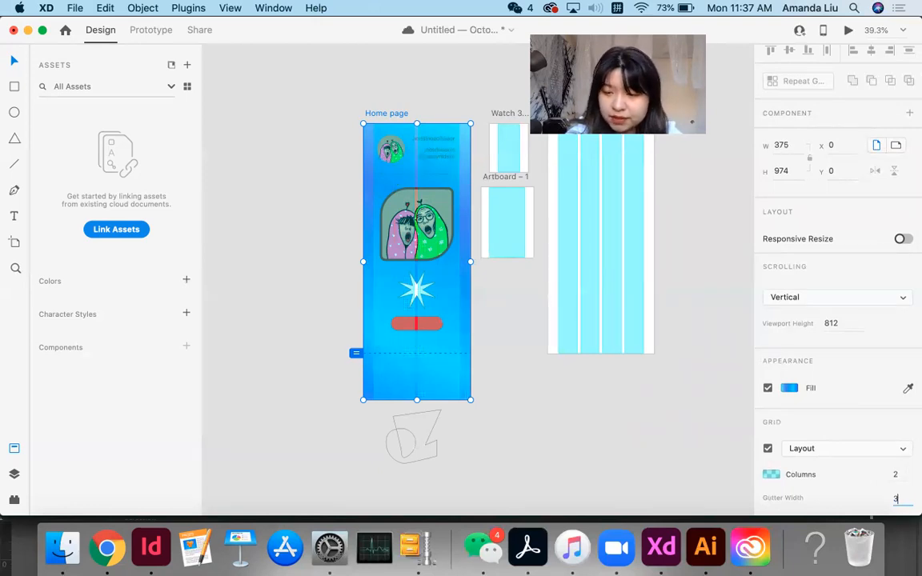
{"action": "type", "text": "75"}
{"action": "key", "text": "Return"}
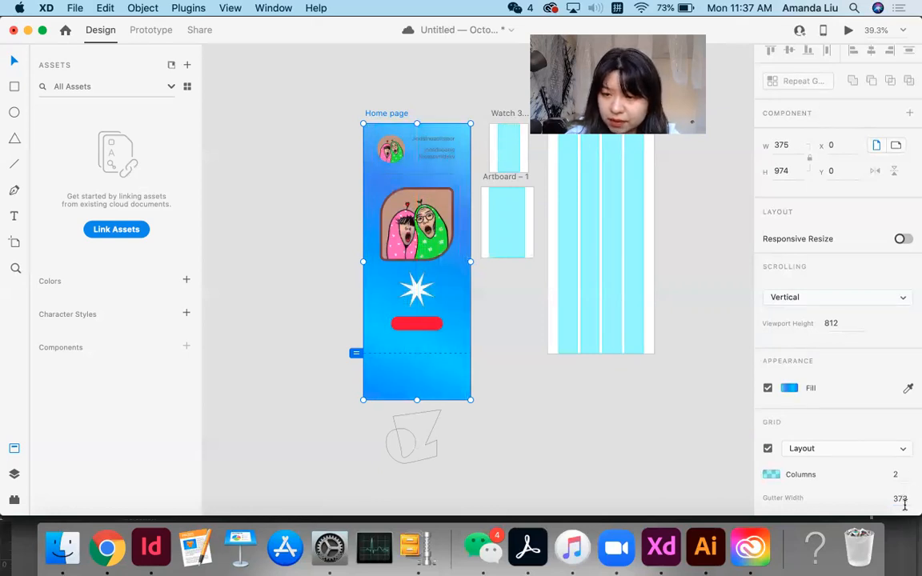
Set the column width of the Home page layout grid to 15.
{"action": "scroll", "coordinate": [899, 501], "scroll_direction": "down", "scroll_amount": 1}
{"action": "scroll", "coordinate": [900, 504], "scroll_direction": "down", "scroll_amount": 2}
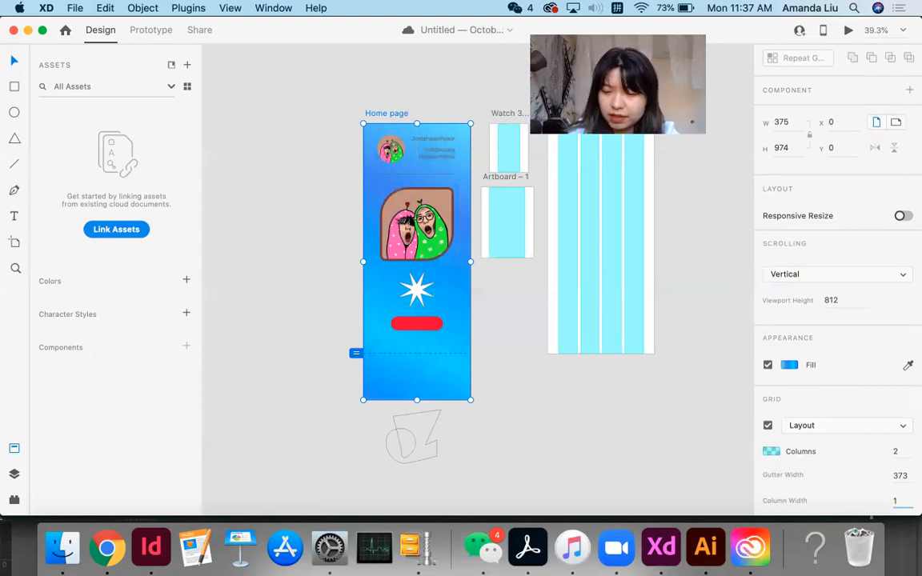
{"action": "key", "text": "Return"}
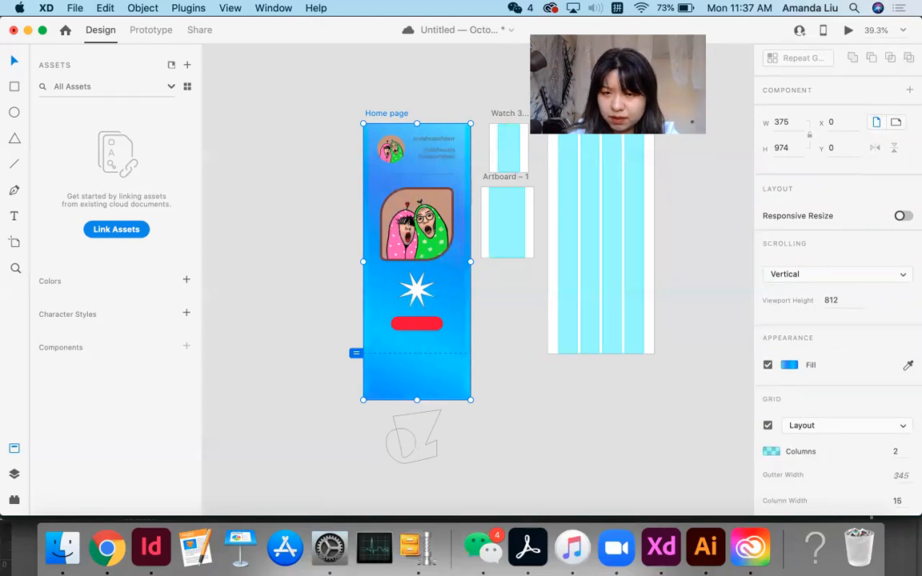
Change the Home page artboard's fill from the linear gradient to solid white #FFFFFF, and deselect the artboard.
{"action": "scroll", "coordinate": [469, 282], "scroll_direction": "up", "scroll_amount": 3}
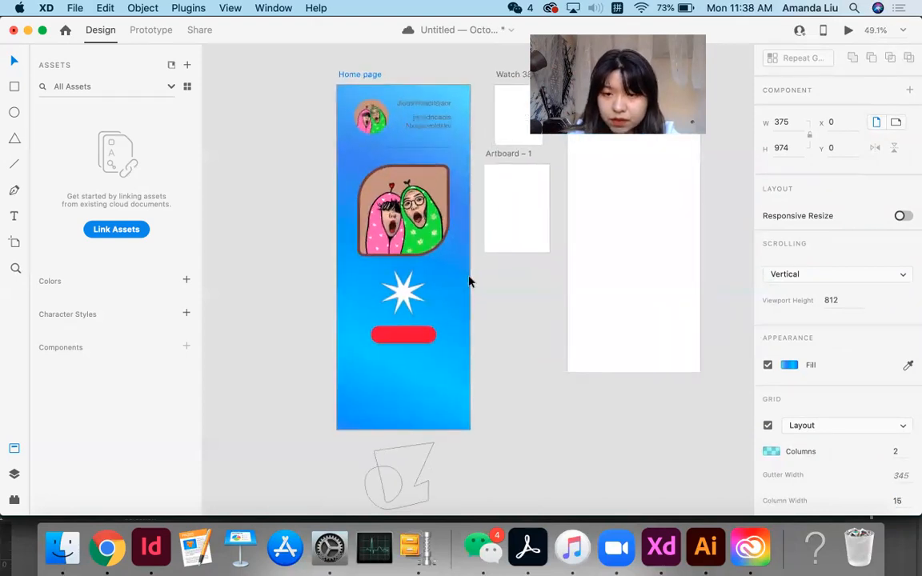
{"action": "scroll", "coordinate": [420, 242], "scroll_direction": "up", "scroll_amount": 10}
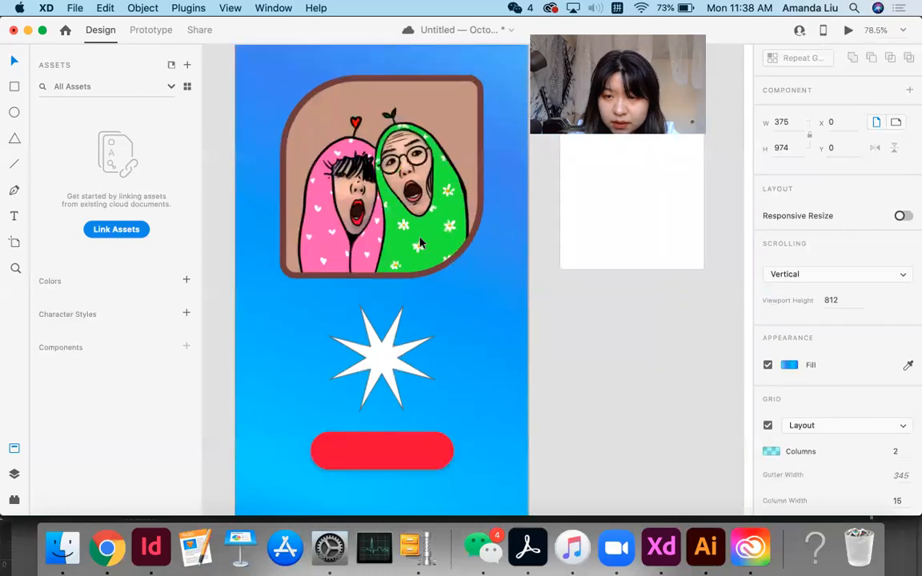
{"action": "scroll", "coordinate": [505, 251], "scroll_direction": "down", "scroll_amount": 10}
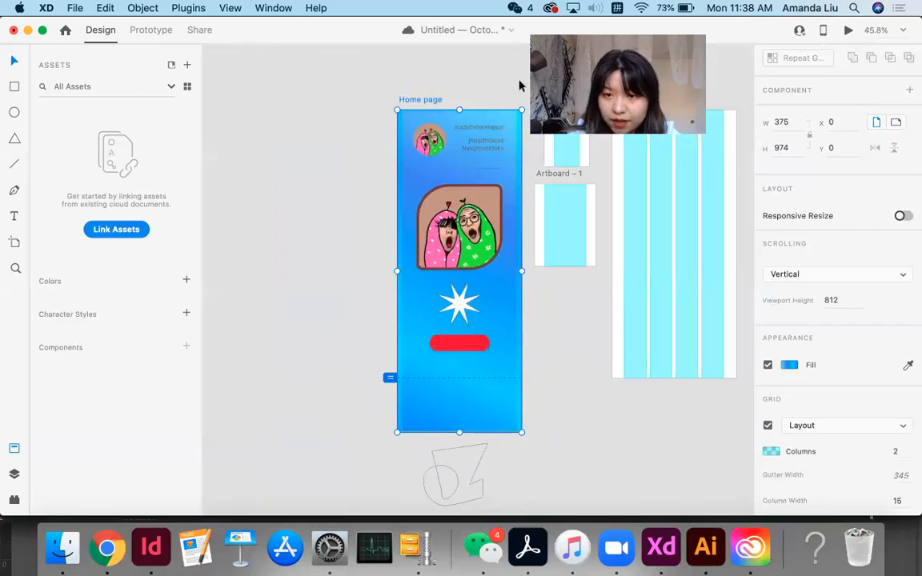
{"action": "scroll", "coordinate": [536, 360], "scroll_direction": "right", "scroll_amount": 2}
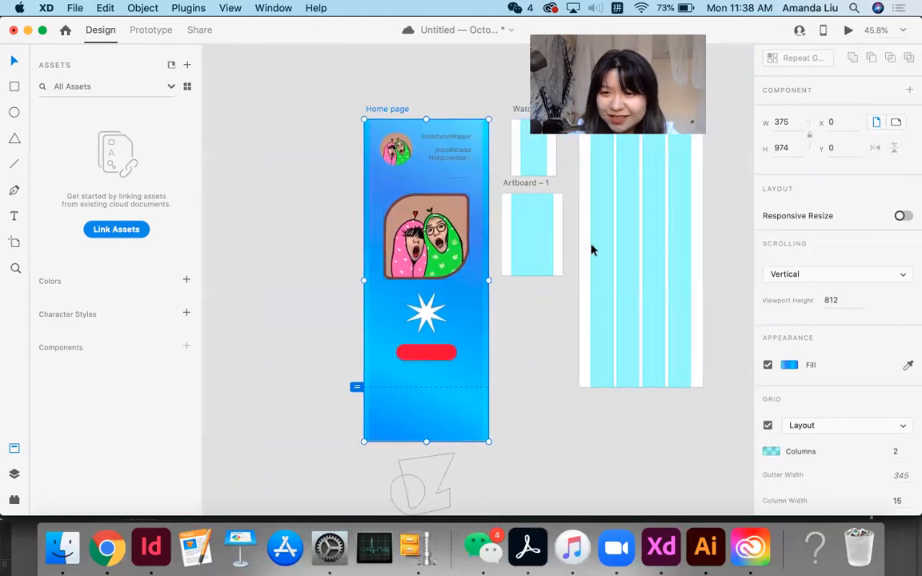
{"action": "scroll", "coordinate": [365, 238], "scroll_direction": "up", "scroll_amount": 3}
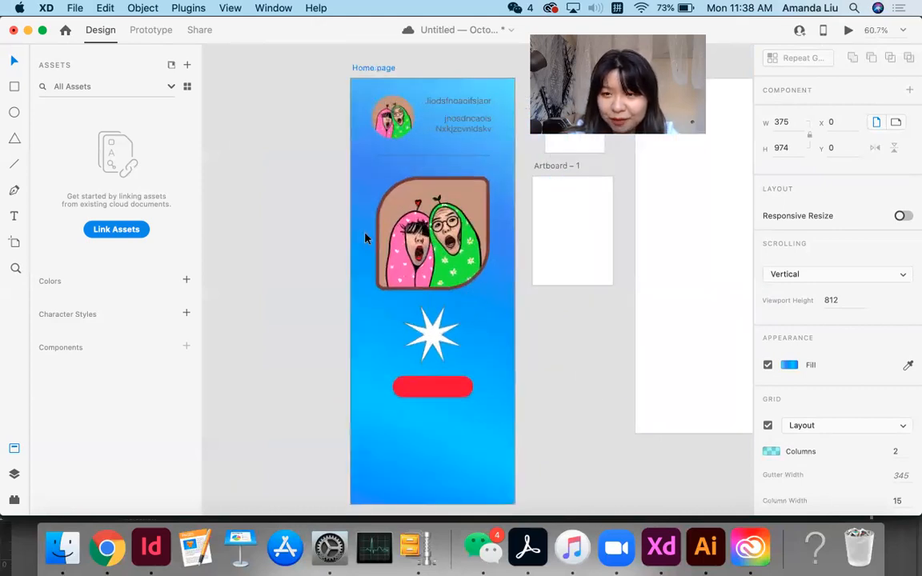
{"action": "scroll", "coordinate": [365, 237], "scroll_direction": "down", "scroll_amount": 1}
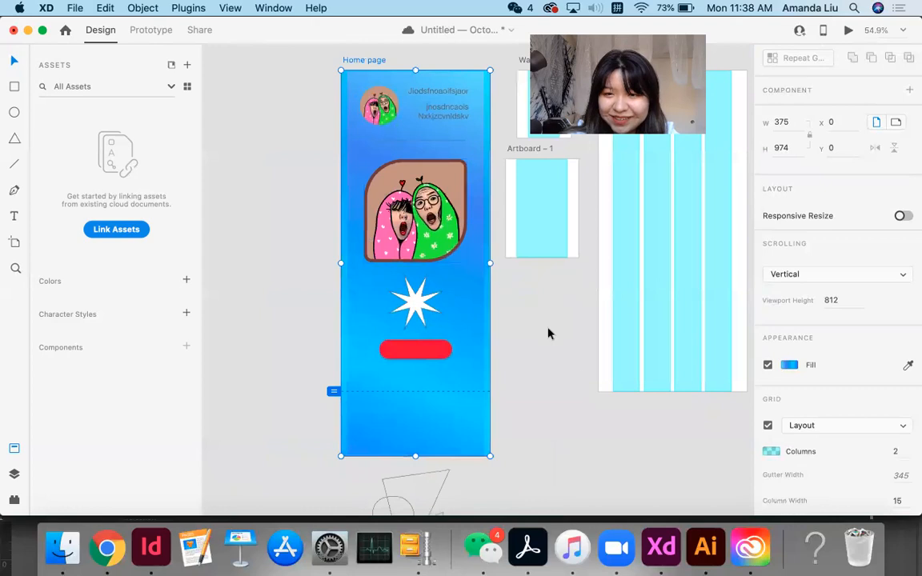
{"action": "left_click", "coordinate": [792, 364]}
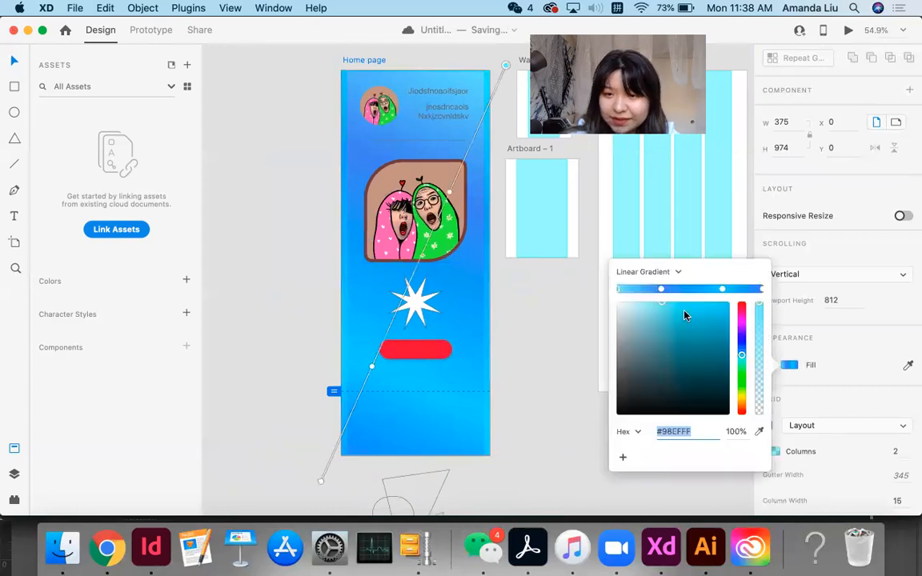
{"action": "left_click", "coordinate": [647, 273]}
{"action": "left_click", "coordinate": [636, 262]}
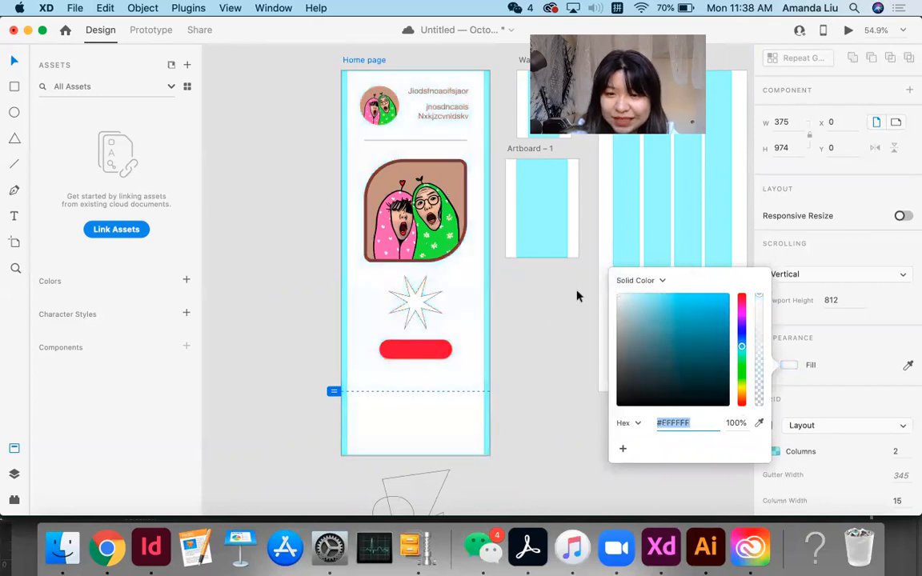
{"action": "left_click", "coordinate": [551, 319]}
Examine the grid's side columns around the Home page content, and reselect the Home page artboard.
{"action": "scroll", "coordinate": [551, 319], "scroll_direction": "down", "scroll_amount": 3}
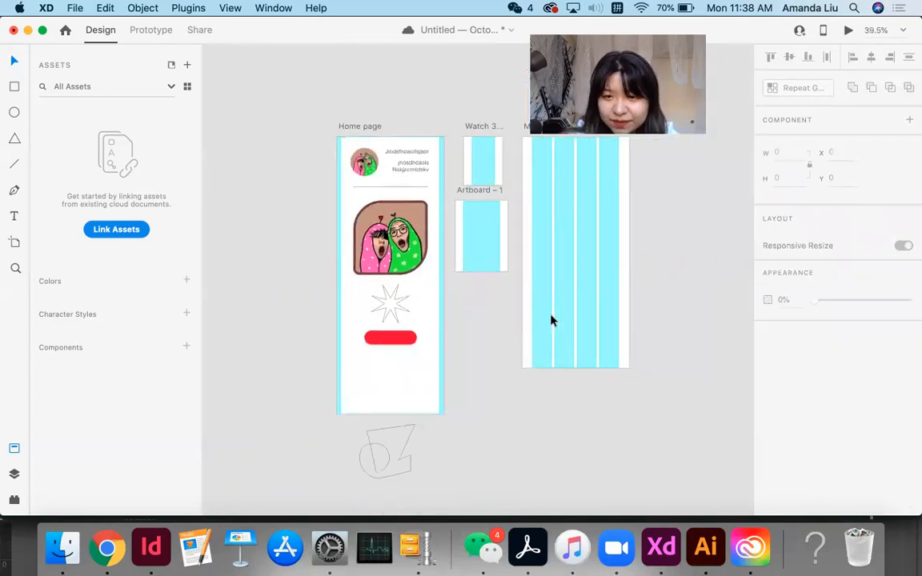
{"action": "scroll", "coordinate": [413, 286], "scroll_direction": "up", "scroll_amount": 3}
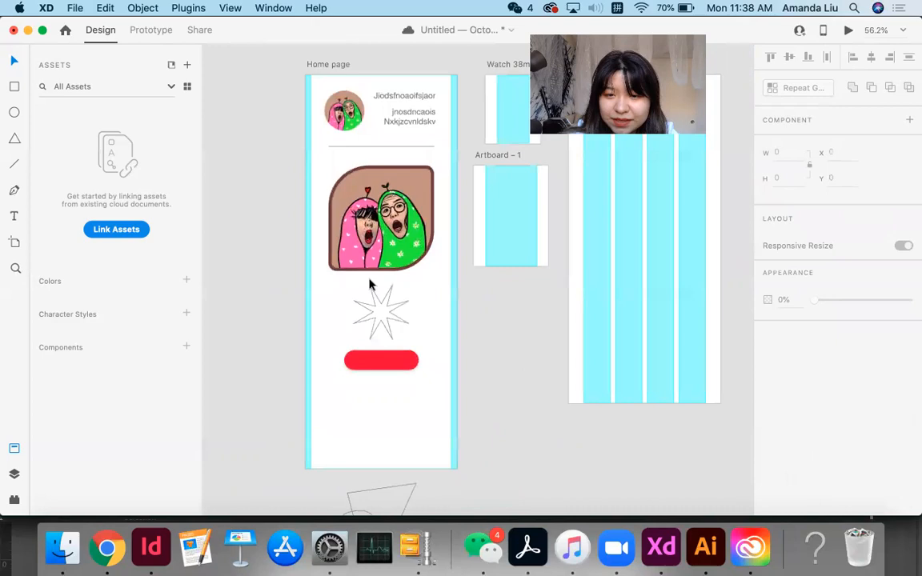
{"action": "scroll", "coordinate": [370, 284], "scroll_direction": "down", "scroll_amount": 3}
{"action": "scroll", "coordinate": [370, 281], "scroll_direction": "up", "scroll_amount": 2}
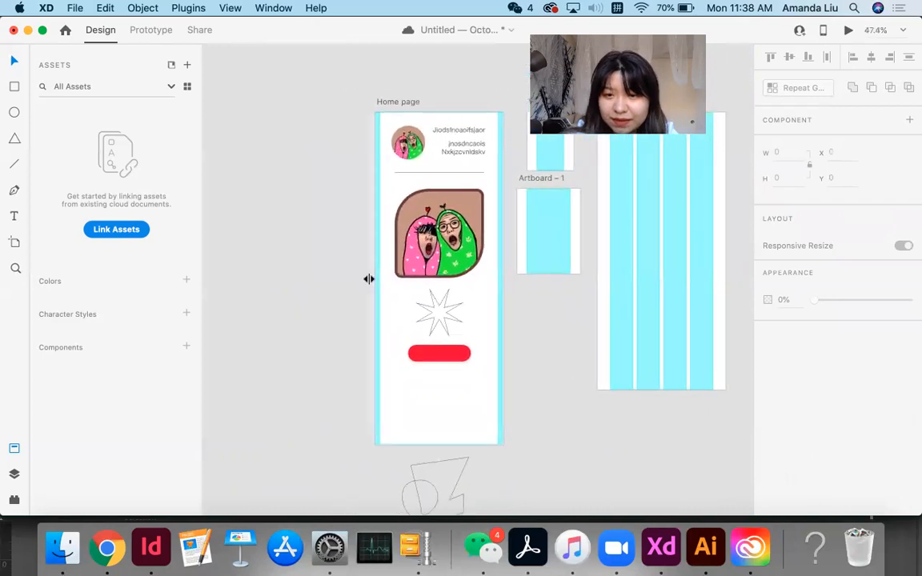
{"action": "scroll", "coordinate": [452, 353], "scroll_direction": "up", "scroll_amount": 2}
{"action": "left_click", "coordinate": [453, 355]}
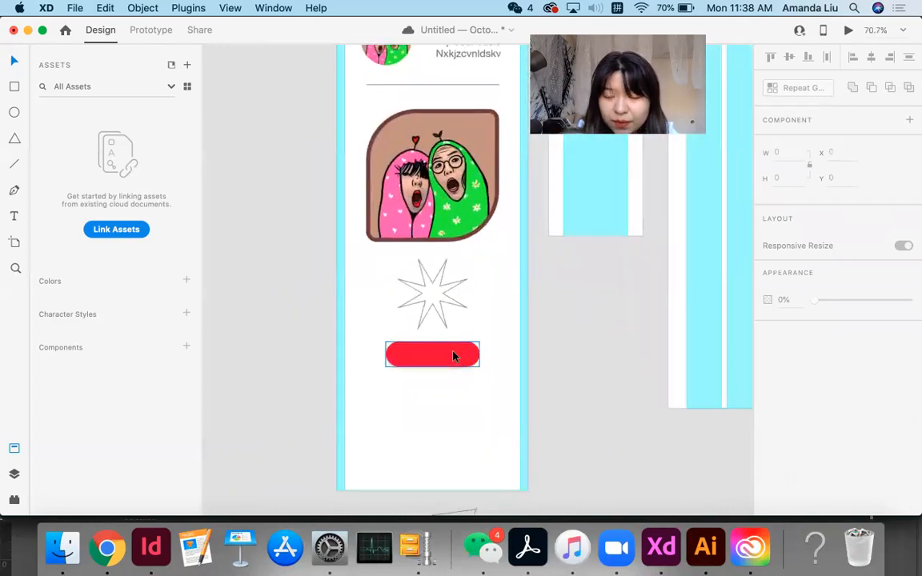
{"action": "scroll", "coordinate": [453, 355], "scroll_direction": "down", "scroll_amount": 3}
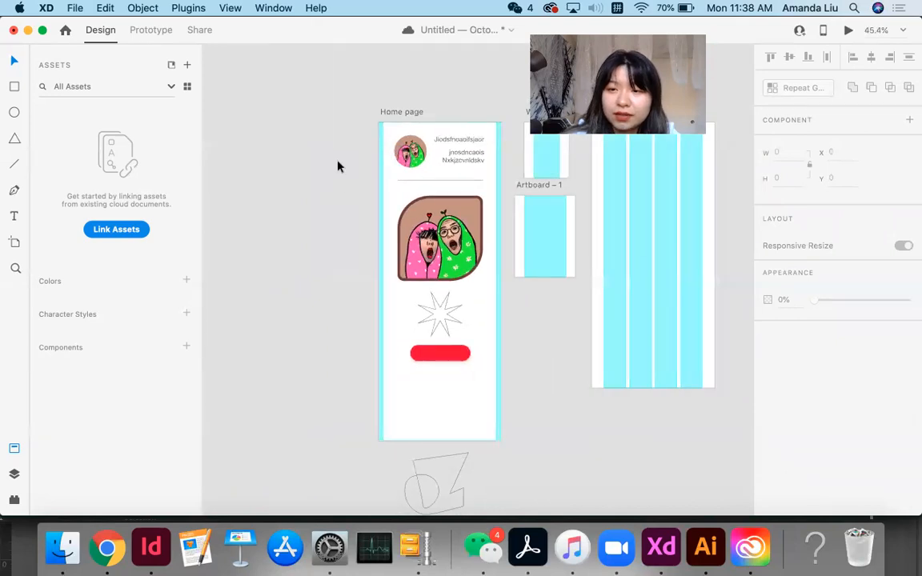
{"action": "left_click", "coordinate": [384, 111]}
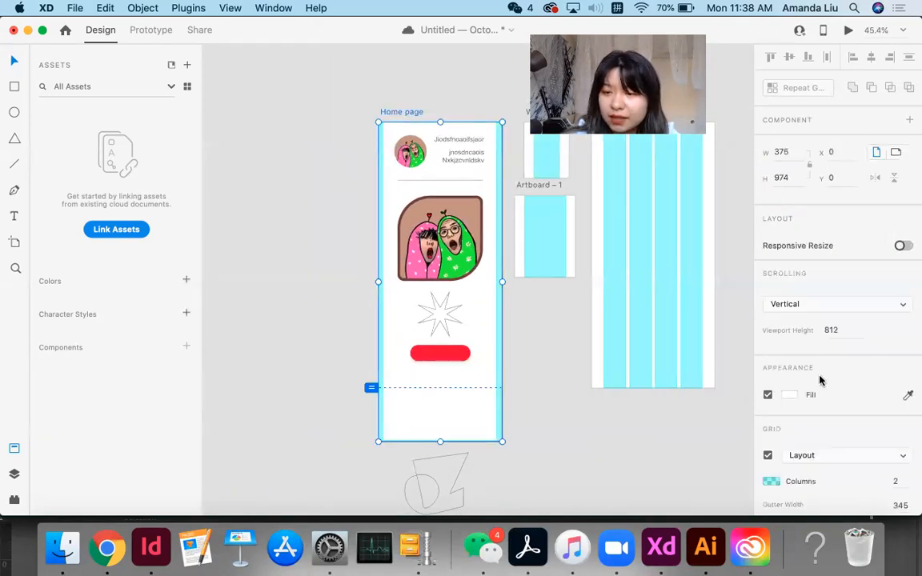